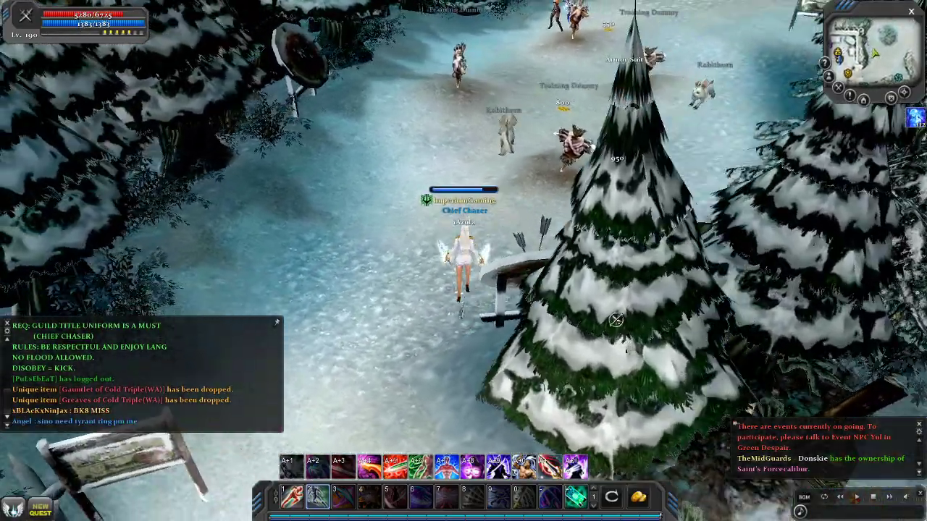
# - Target a Training Dummy, start combo mode and chain several sword skills against it
pyautogui.moveTo(398, 466)
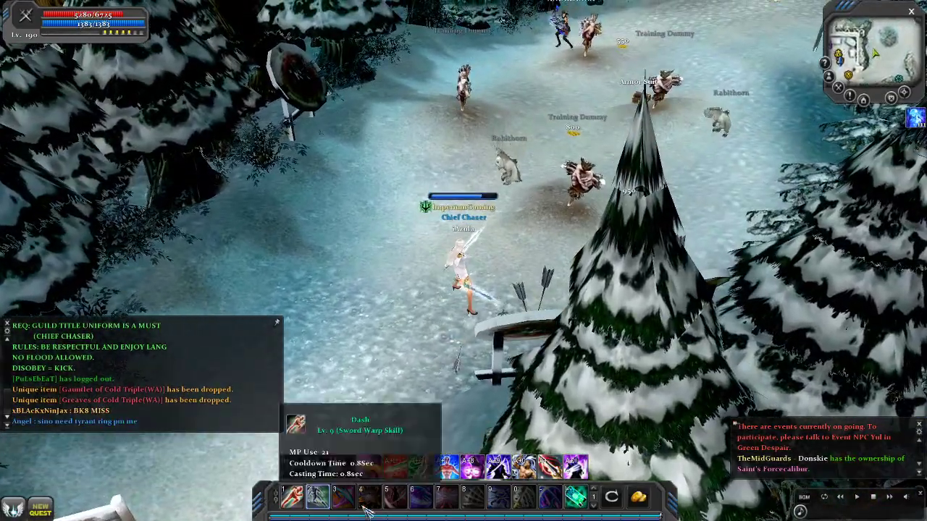
pyautogui.press('z')
pyautogui.hotkey('alt', '1')
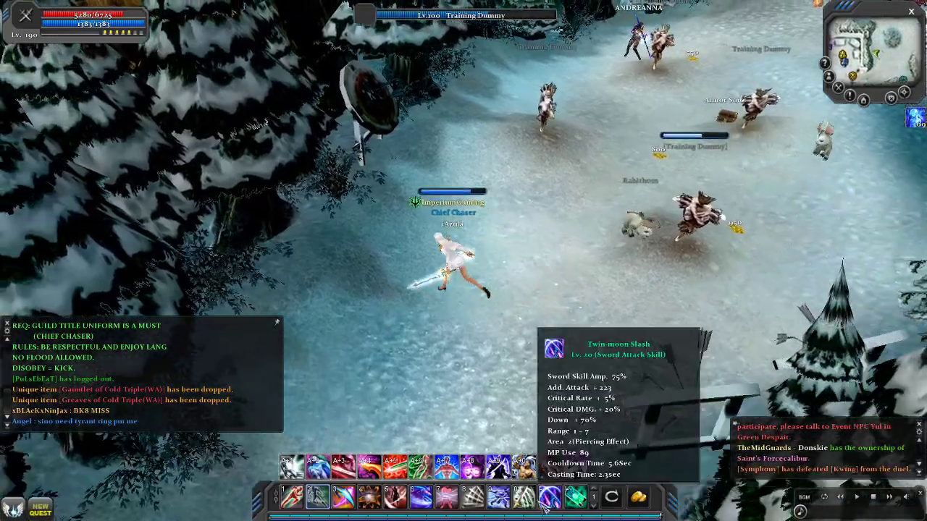
pyautogui.press('2')
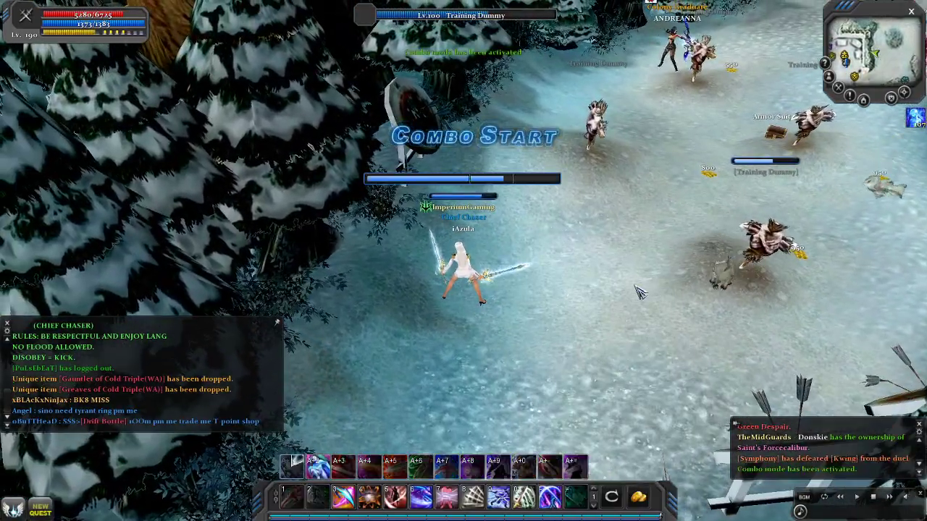
pyautogui.hotkey('alt', '2')
pyautogui.press('3')
pyautogui.press('4')
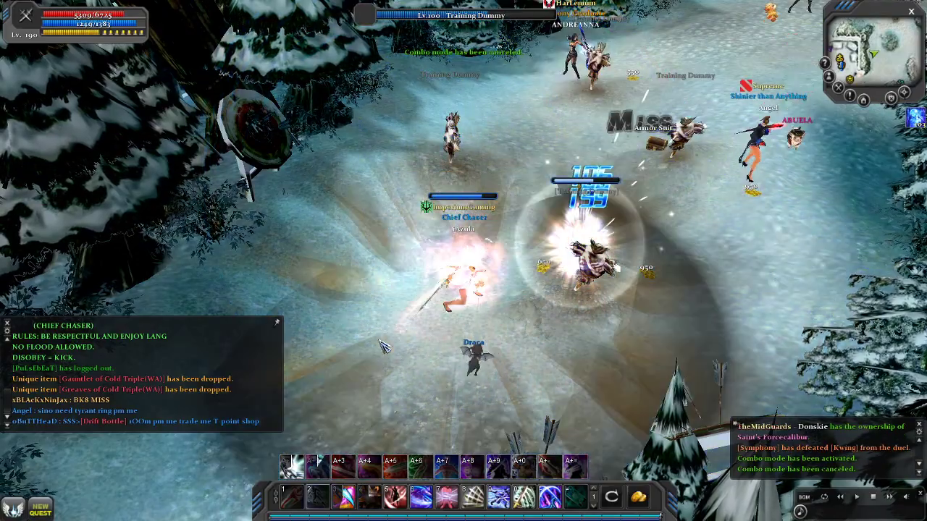
pyautogui.click(371, 366)
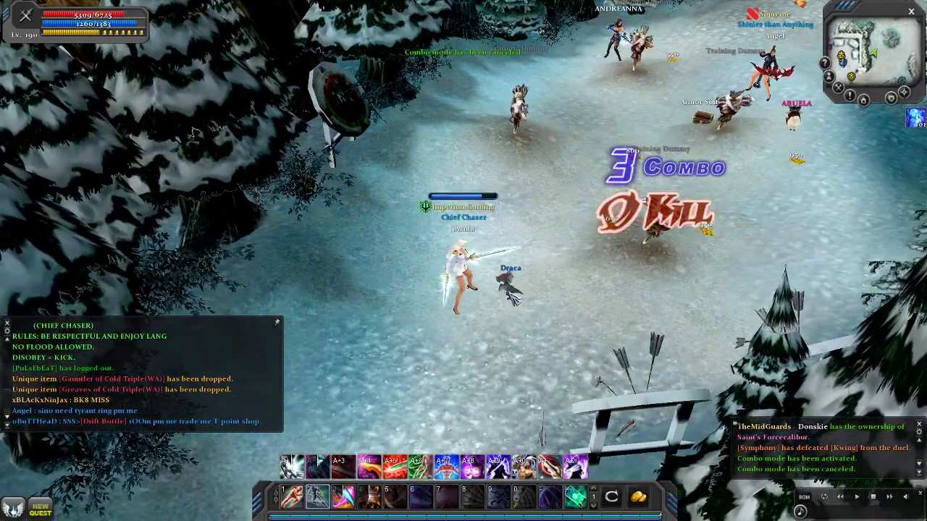
# - Exit the game and confirm leaving to the desktop
pyautogui.press('Escape')
pyautogui.click(474, 308)
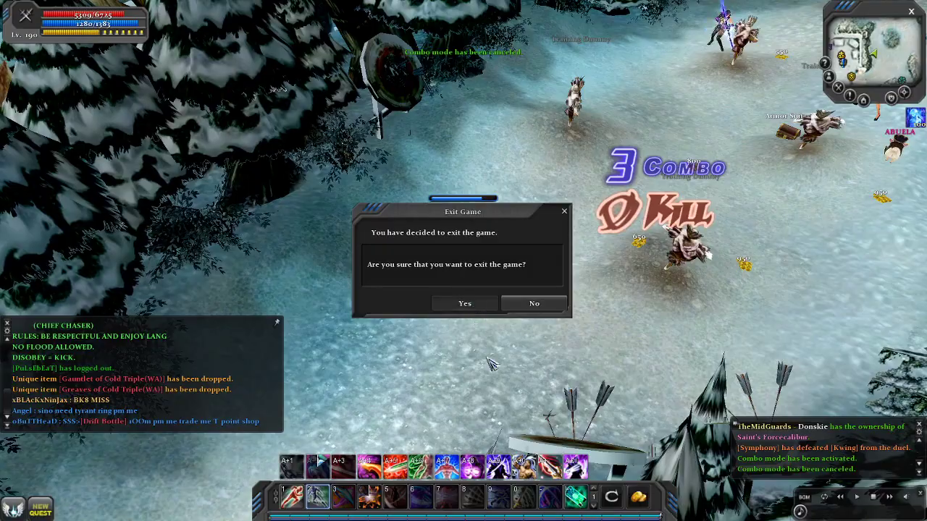
pyautogui.click(465, 303)
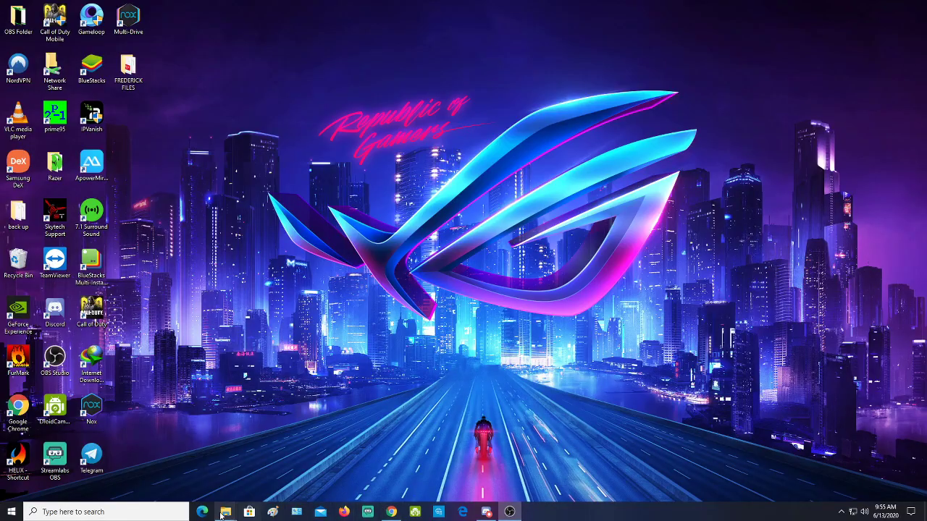
# - Open the UI folder inside Cabal Exitium-3rd-v1.1 in the downloaded NEW UI folder
pyautogui.moveTo(225, 511)
pyautogui.click(196, 477)
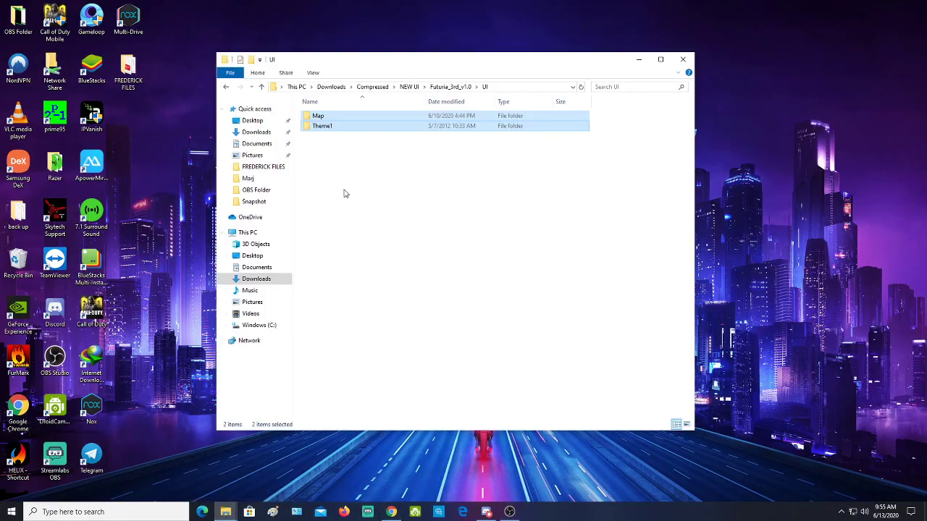
pyautogui.click(264, 86)
pyautogui.click(264, 86)
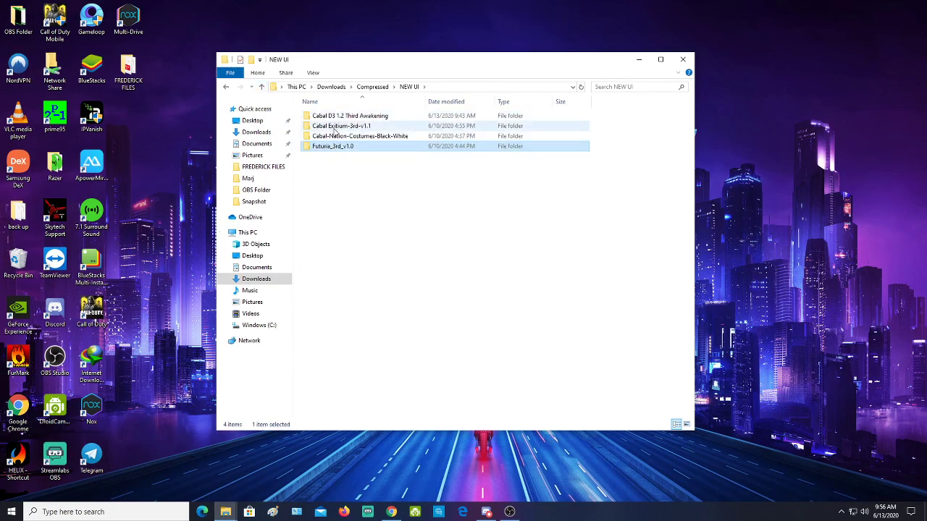
pyautogui.doubleClick(361, 127)
pyautogui.doubleClick(329, 117)
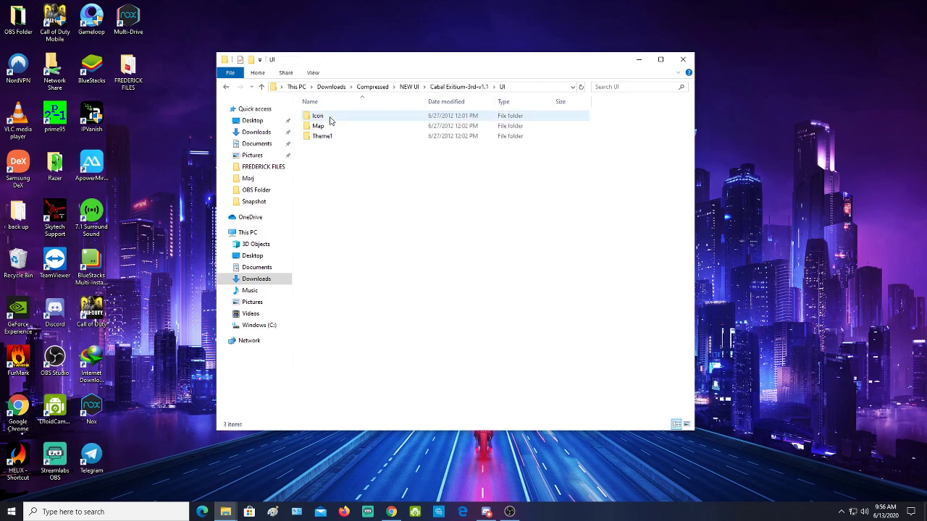
# - Copy the Icon, Map and Theme1 folders from the Cabal Exitium-3rd-v1.1 UI folder
pyautogui.moveTo(406, 198); pyautogui.dragTo(315, 113)
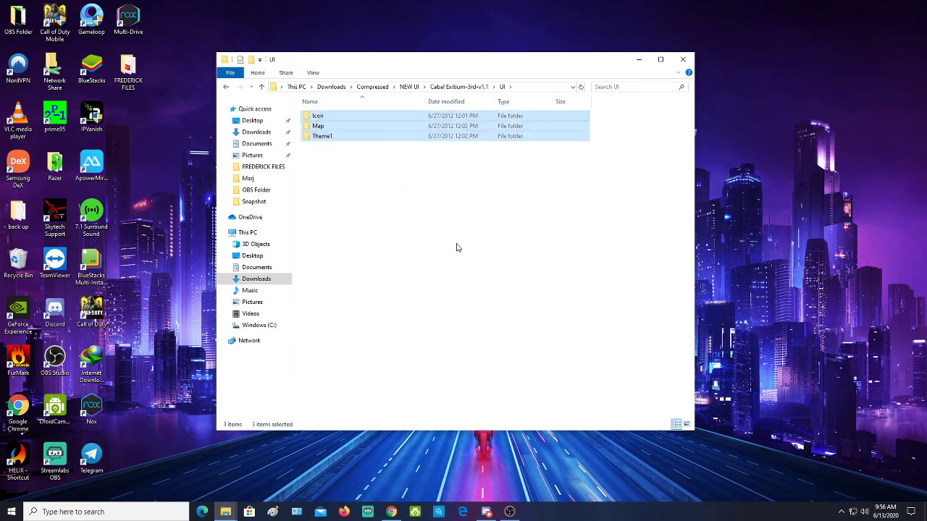
pyautogui.rightClick(353, 123)
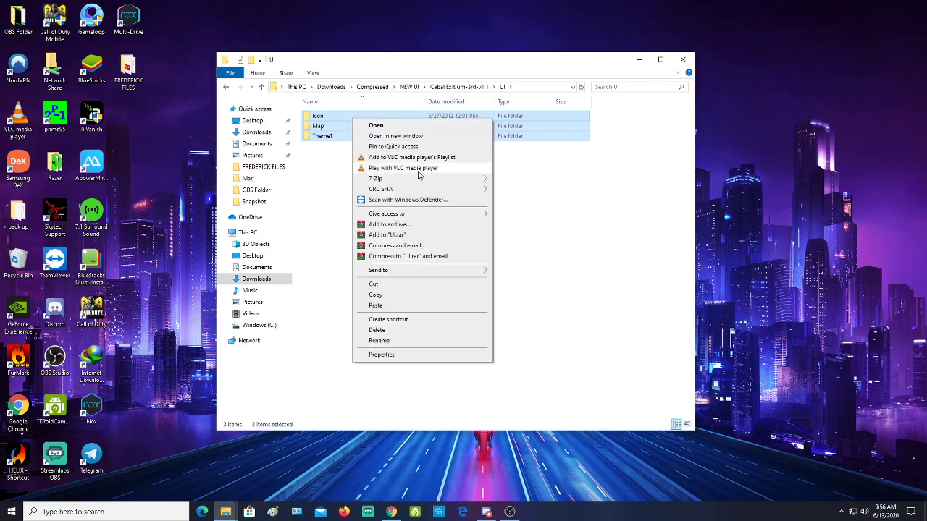
pyautogui.click(407, 295)
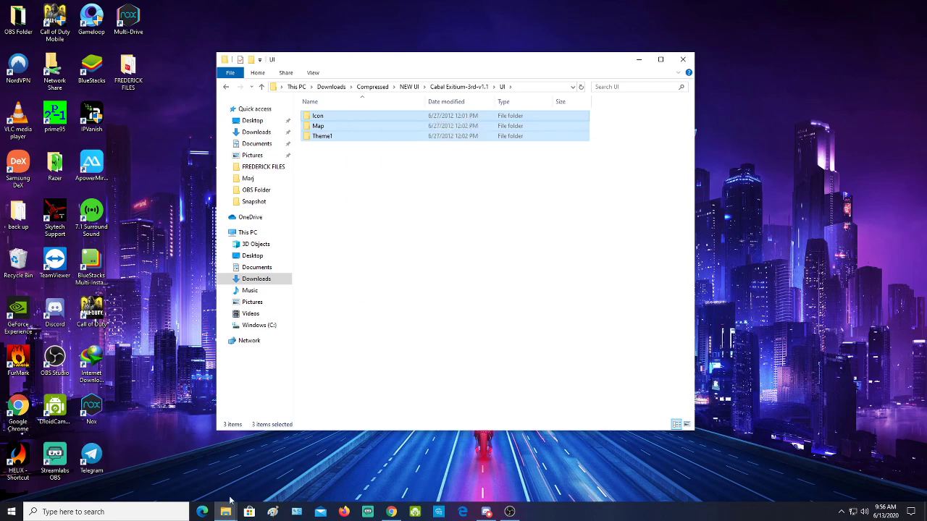
# - Switch to the game's installation window and open the UI folder under HELIX CABAL\data
pyautogui.moveTo(227, 507)
pyautogui.click(263, 479)
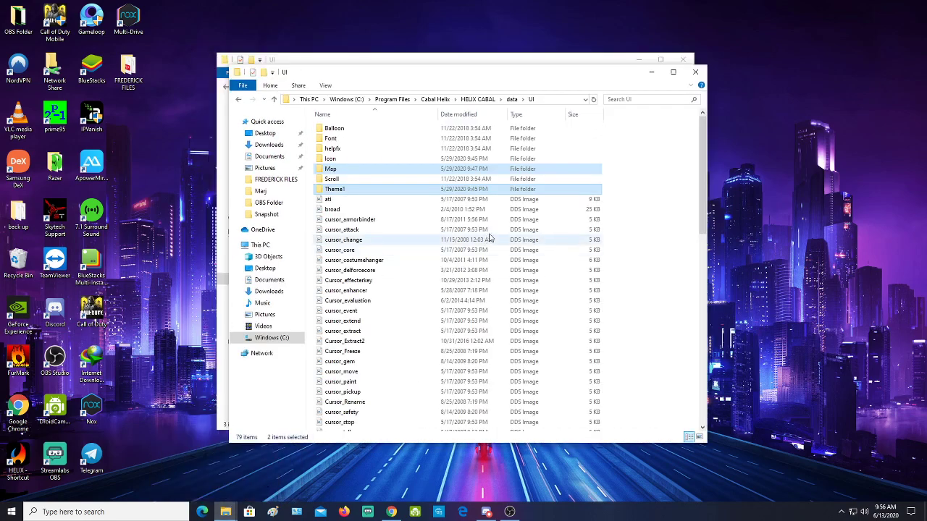
pyautogui.click(275, 100)
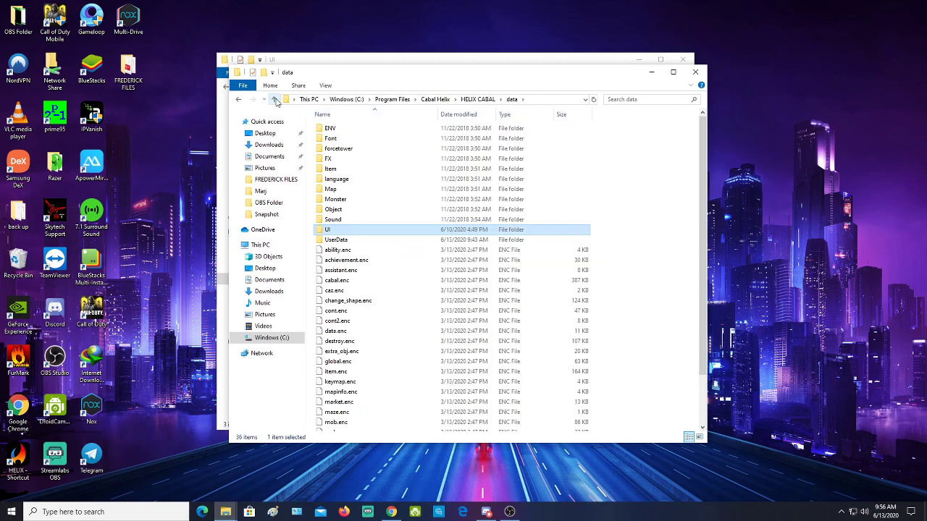
pyautogui.click(275, 100)
pyautogui.doubleClick(333, 132)
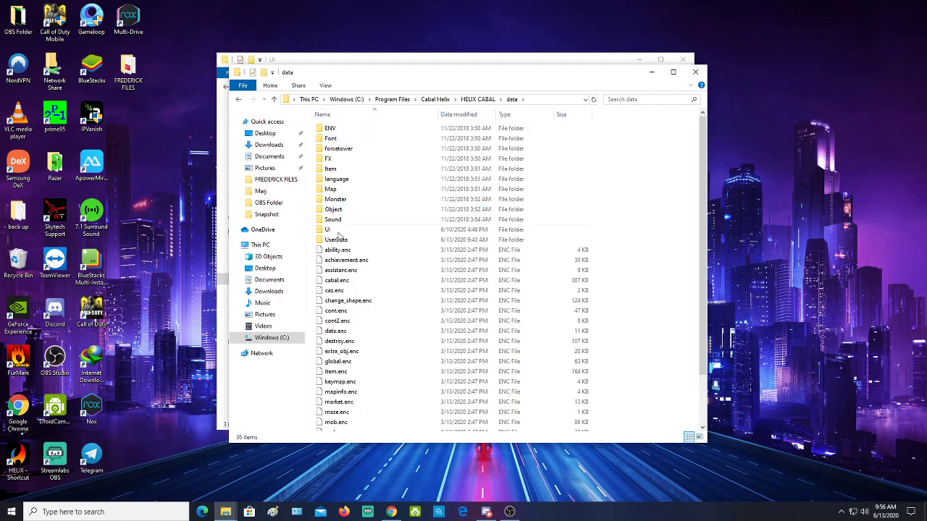
pyautogui.doubleClick(336, 231)
# - Paste the copied theme folders into the game's UI folder, replacing the existing files and granting administrator permission
pyautogui.rightClick(431, 226)
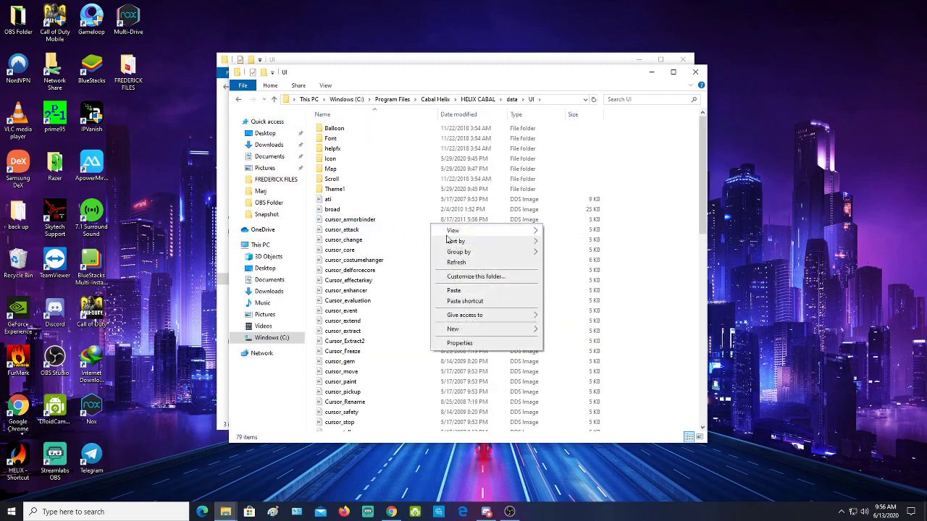
pyautogui.click(478, 290)
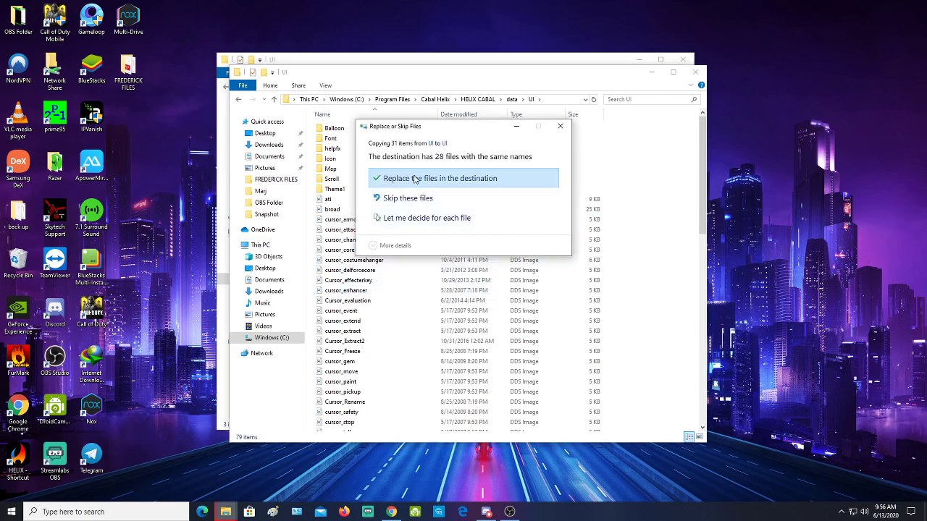
pyautogui.click(415, 180)
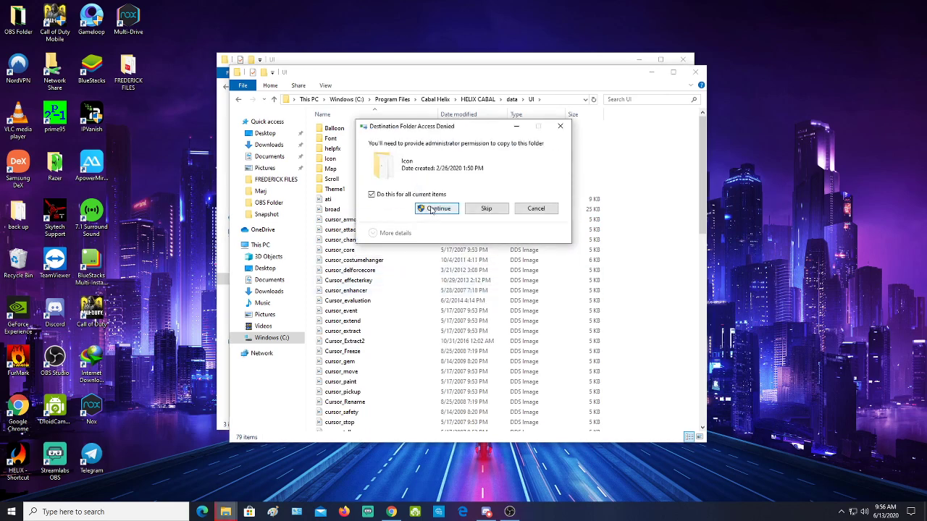
pyautogui.click(437, 209)
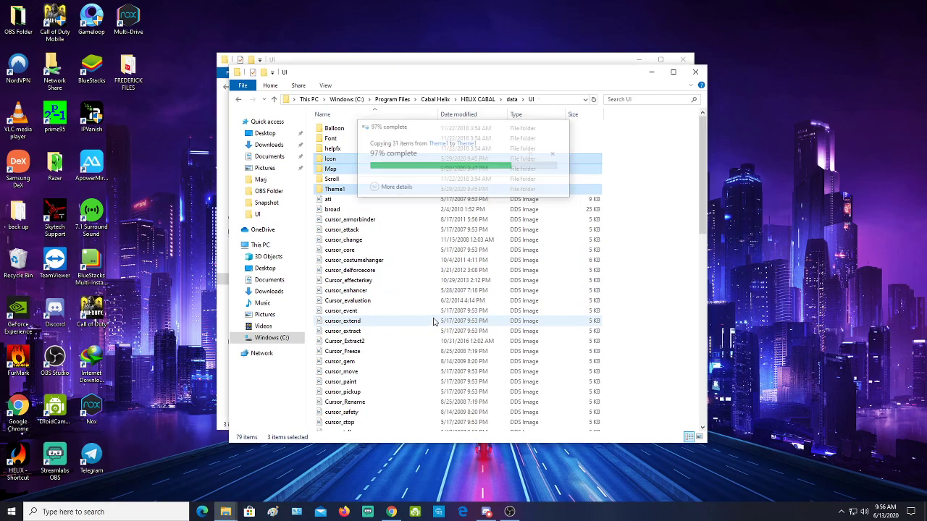
# - Return the download window to the NEW UI folder and minimize both folder windows
pyautogui.click(650, 73)
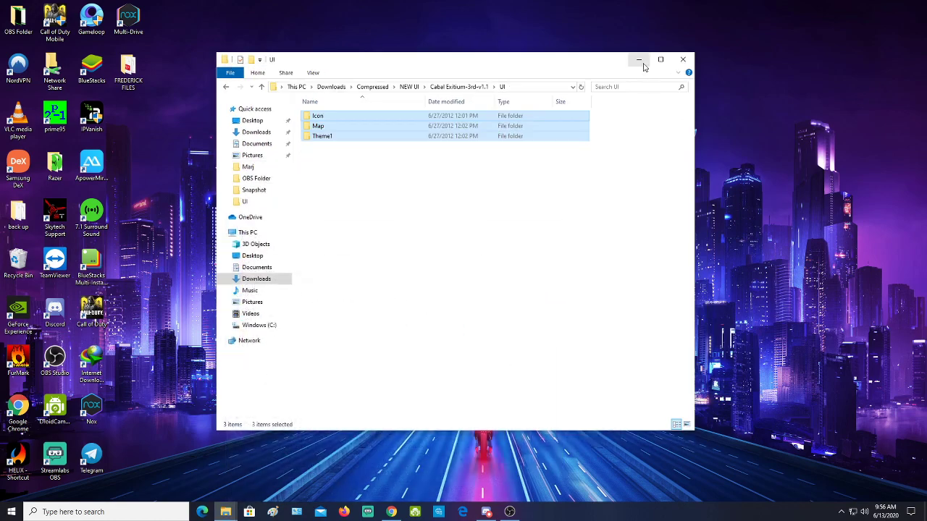
pyautogui.click(260, 87)
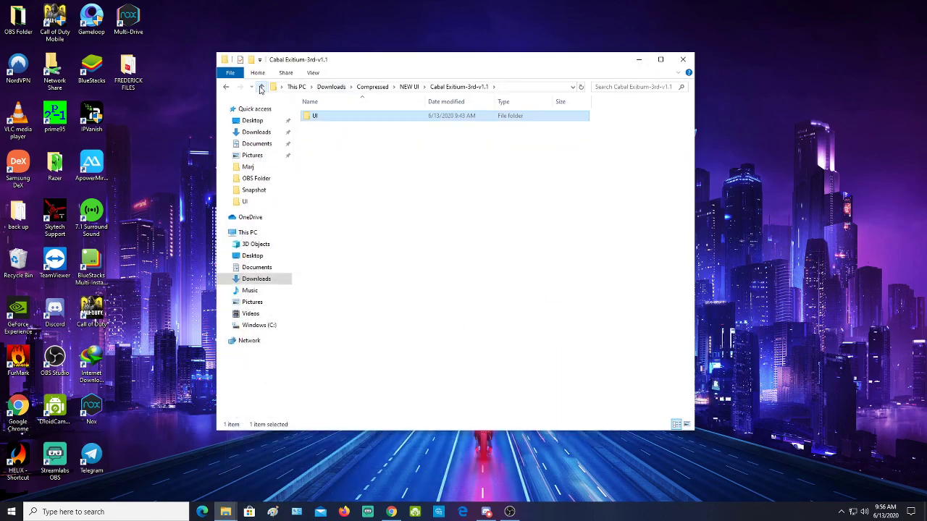
pyautogui.click(260, 87)
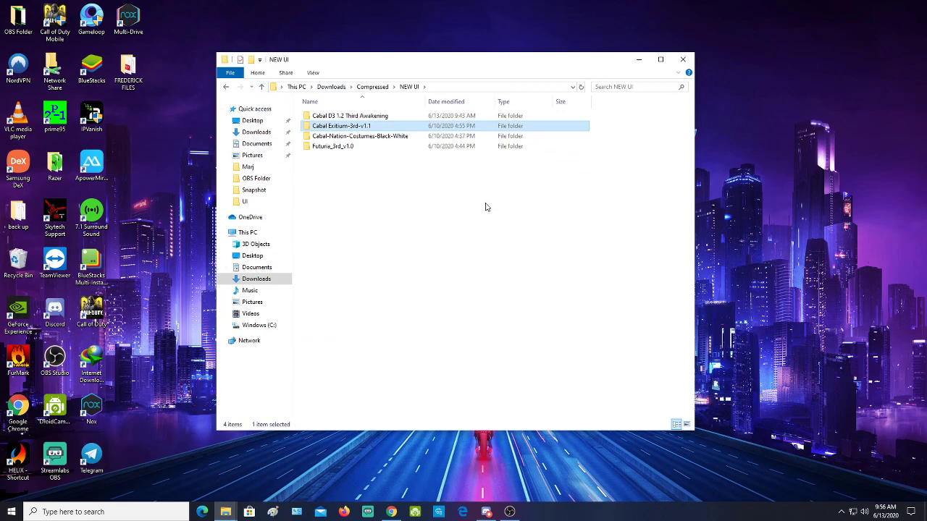
pyautogui.click(637, 61)
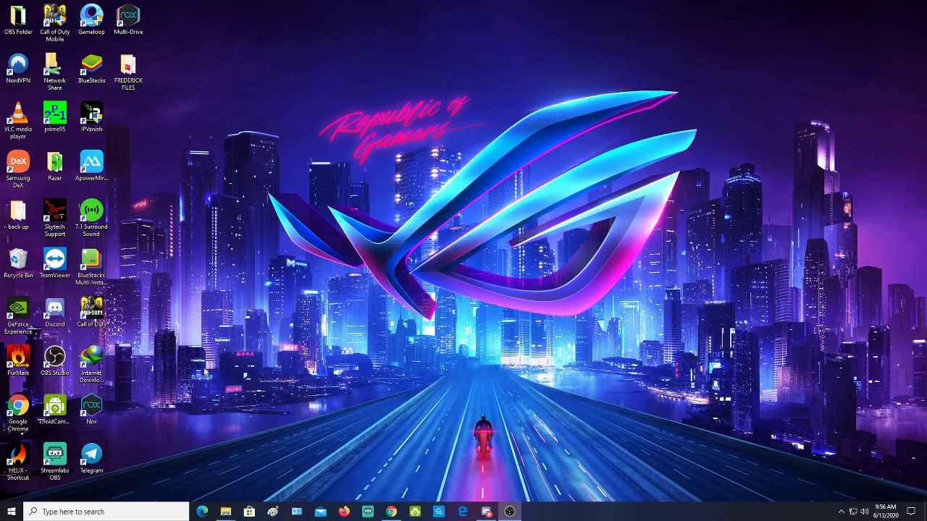
# - Launch HELIX from the desktop, start the game and connect to Channel 2 of the HELIX server
pyautogui.doubleClick(18, 458)
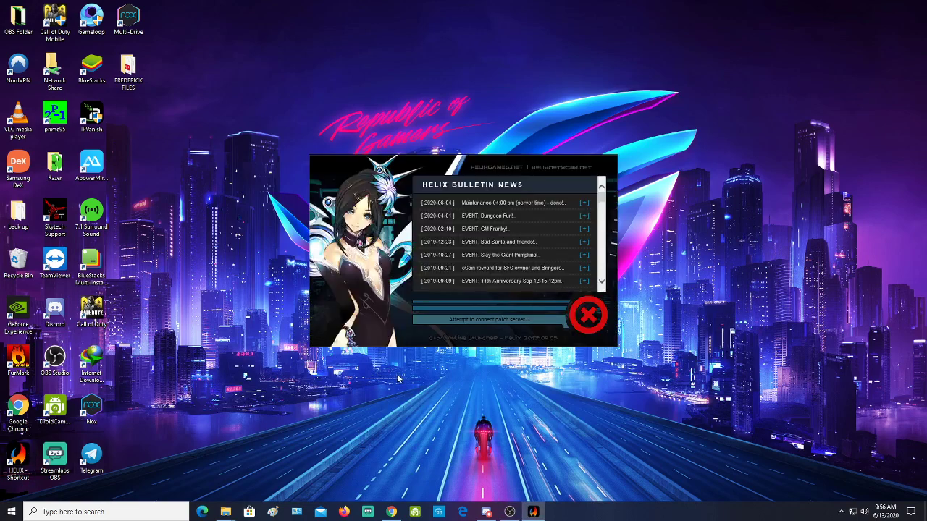
pyautogui.click(588, 315)
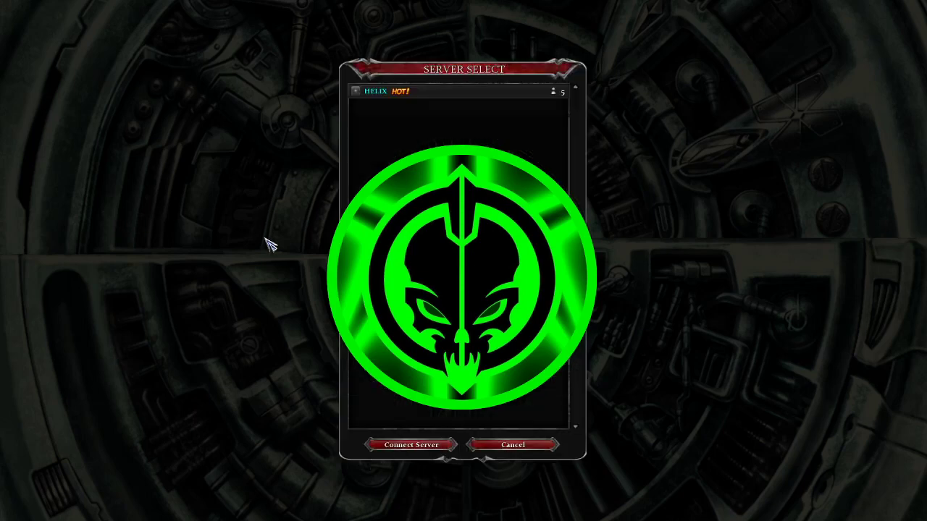
pyautogui.click(469, 94)
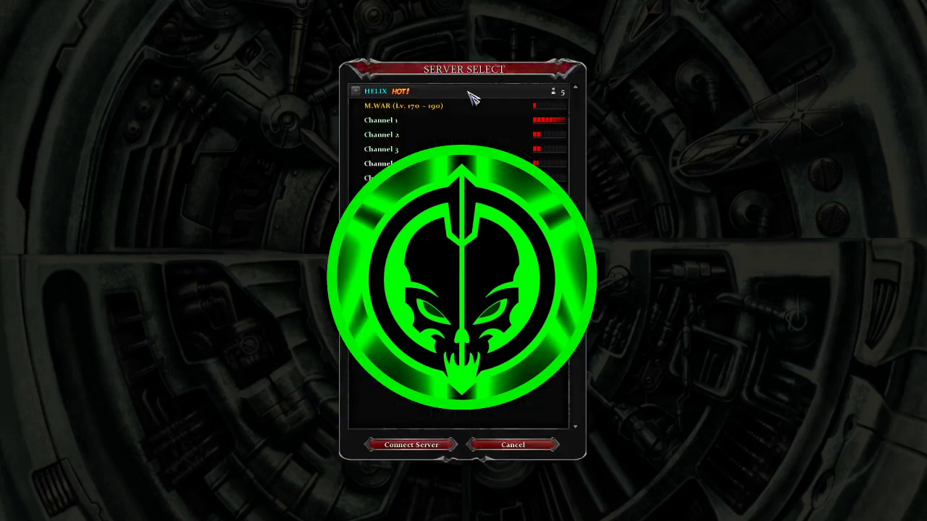
pyautogui.doubleClick(469, 135)
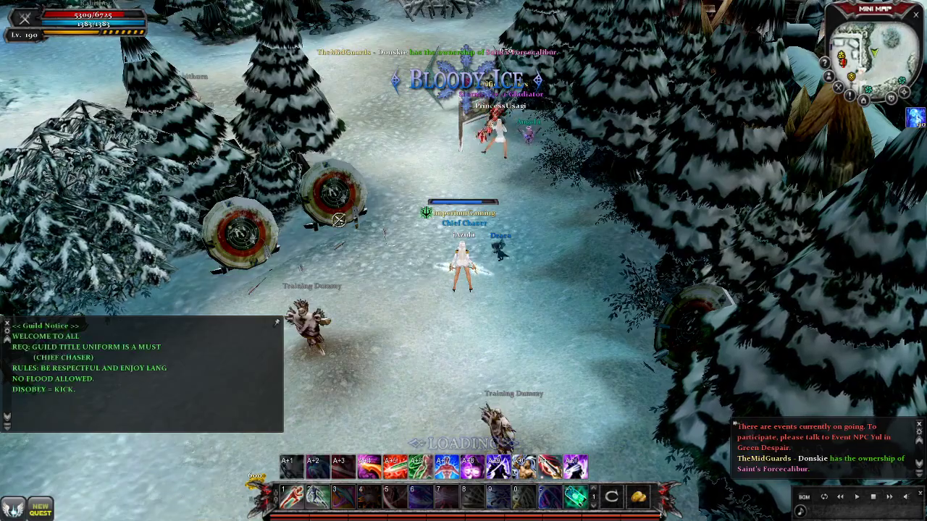
# - Move the character past the training dummies and examine how the GPS map window looks in the new theme
pyautogui.press('1')
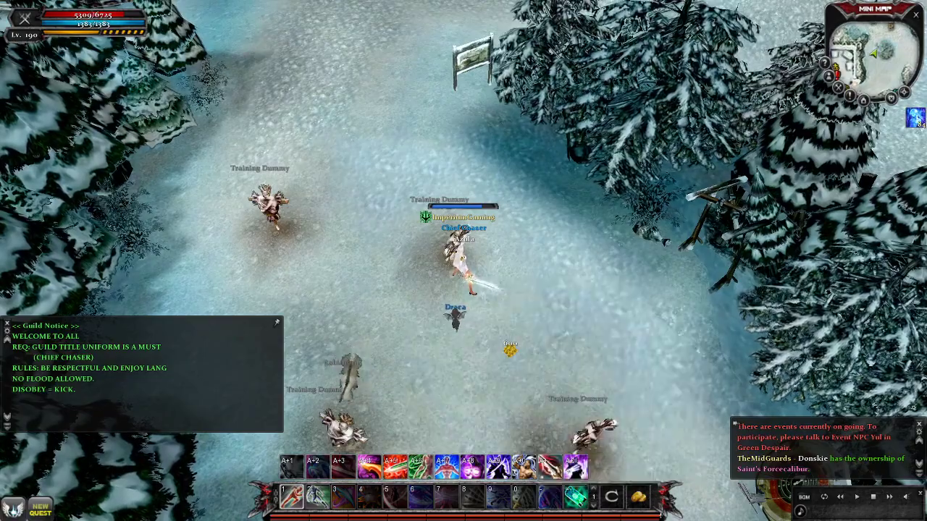
pyautogui.click(388, 186)
pyautogui.click(386, 105)
pyautogui.press('m')
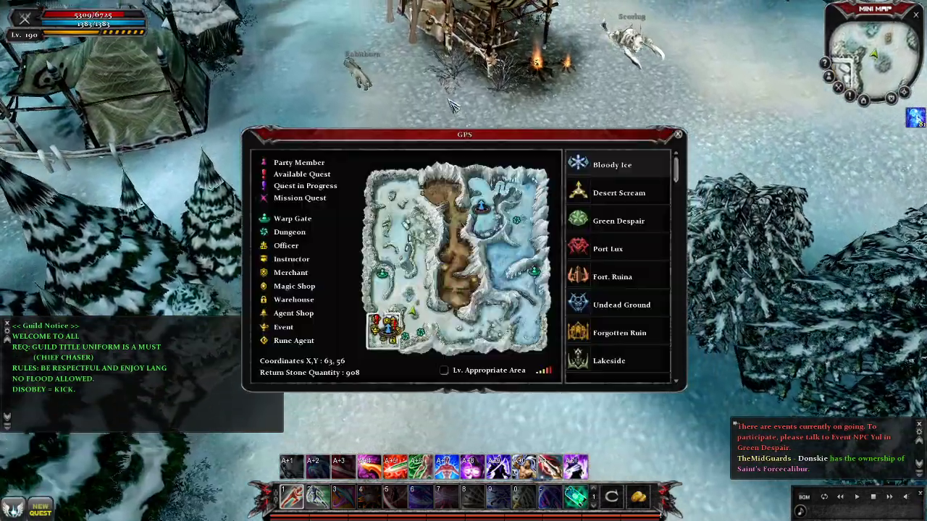
pyautogui.press('m')
pyautogui.moveTo(428, 258); pyautogui.dragTo(578, 181)
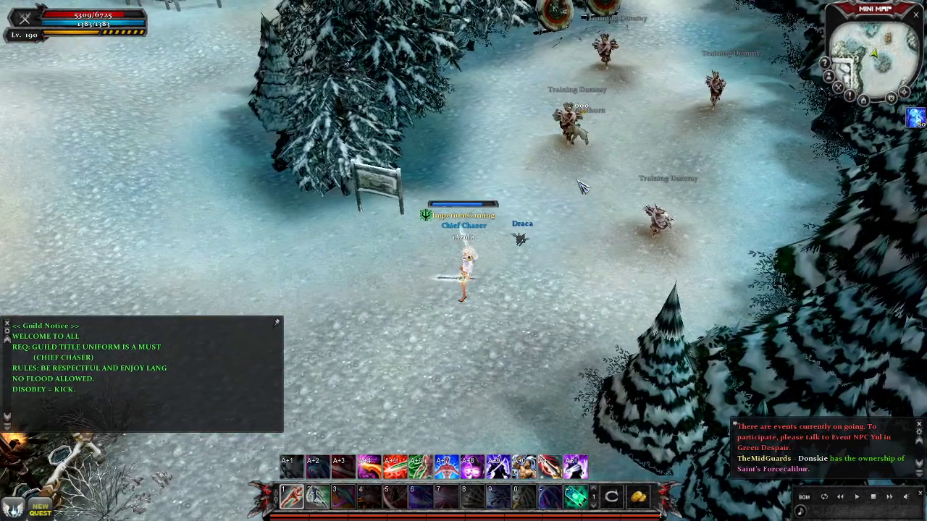
pyautogui.press('m')
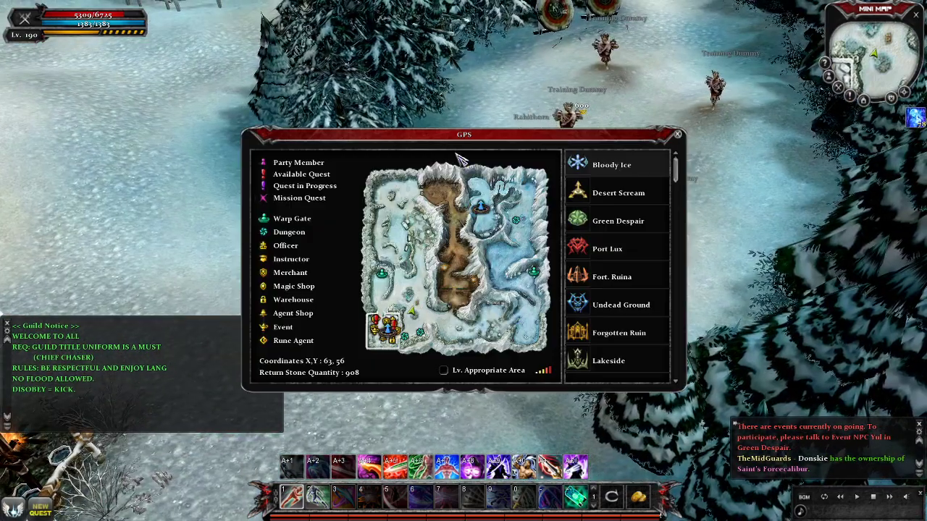
pyautogui.press('m')
# - Examine the restyled Inventory and Character windows and close them
pyautogui.press('i')
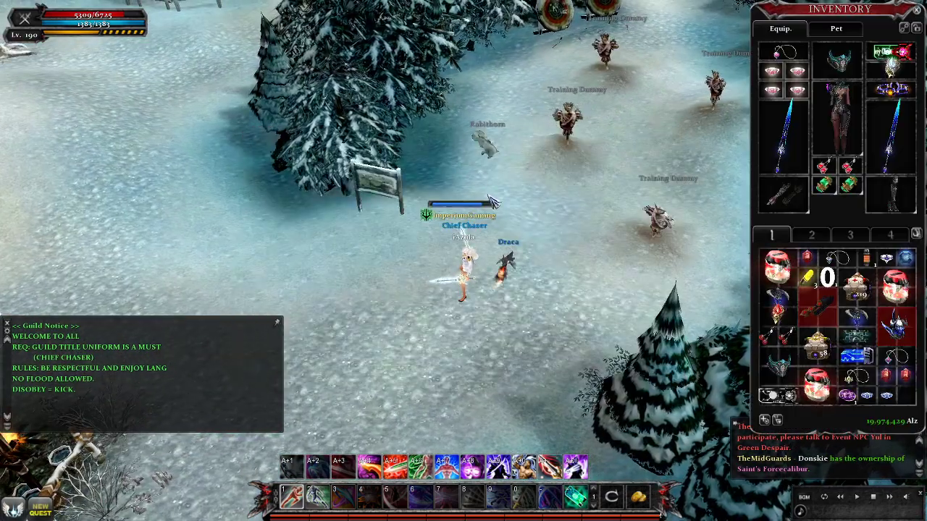
pyautogui.press('c')
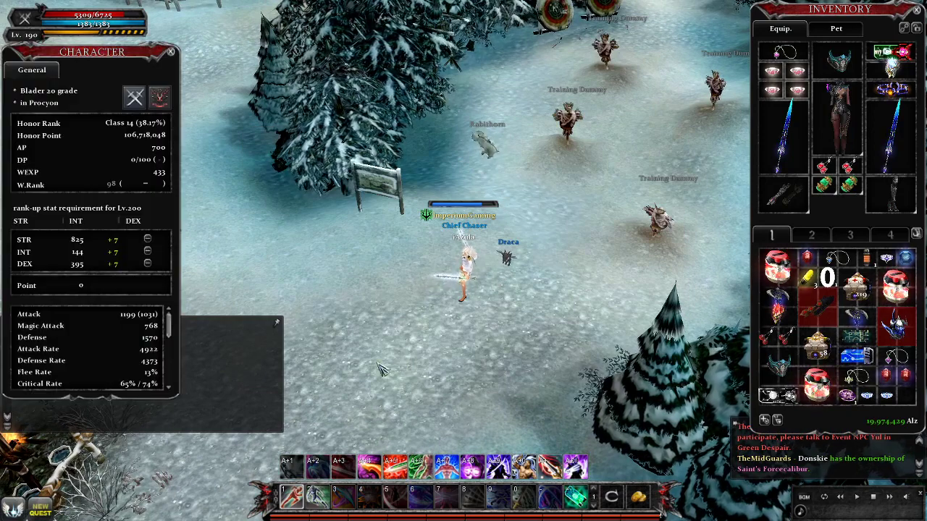
pyautogui.press('Escape')
# - Target a training dummy and attack it with a combo of skills to examine the restyled combo and target bars
pyautogui.click(577, 132)
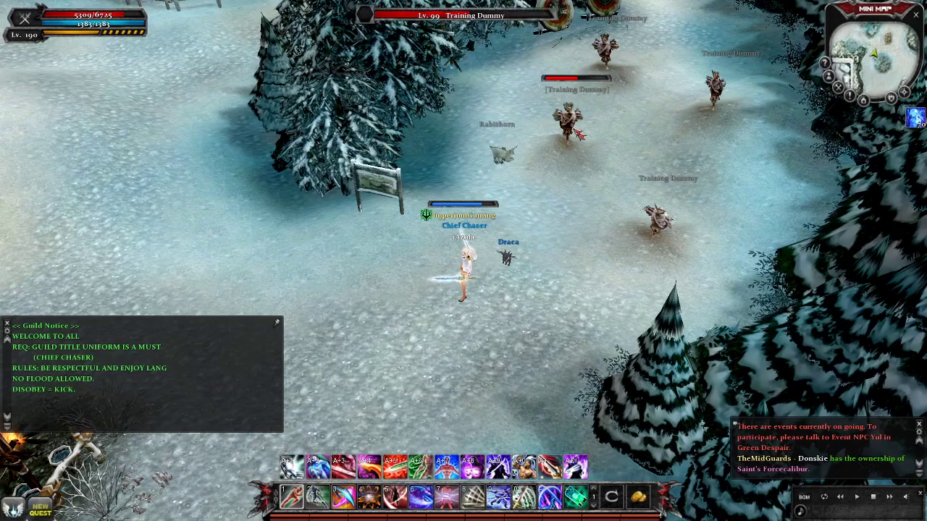
pyautogui.press('1')
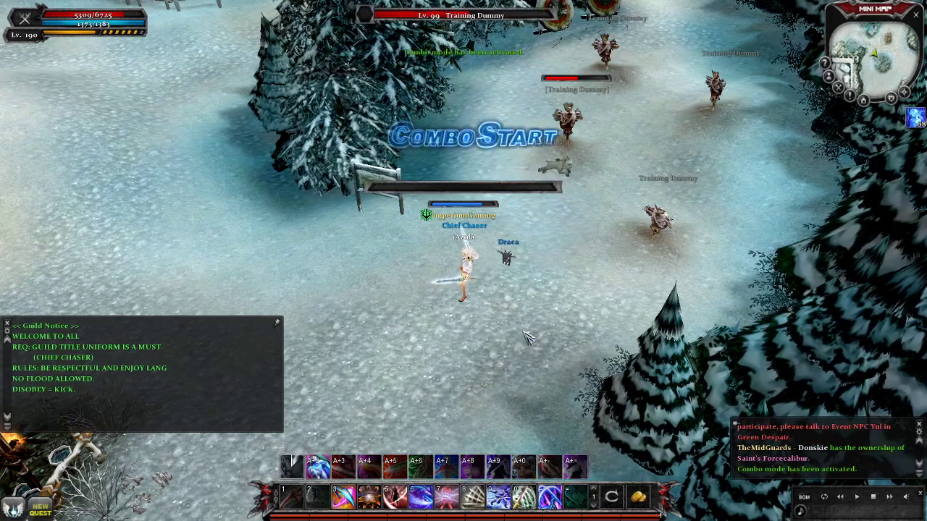
pyautogui.hotkey('alt', '2')
pyautogui.press('3')
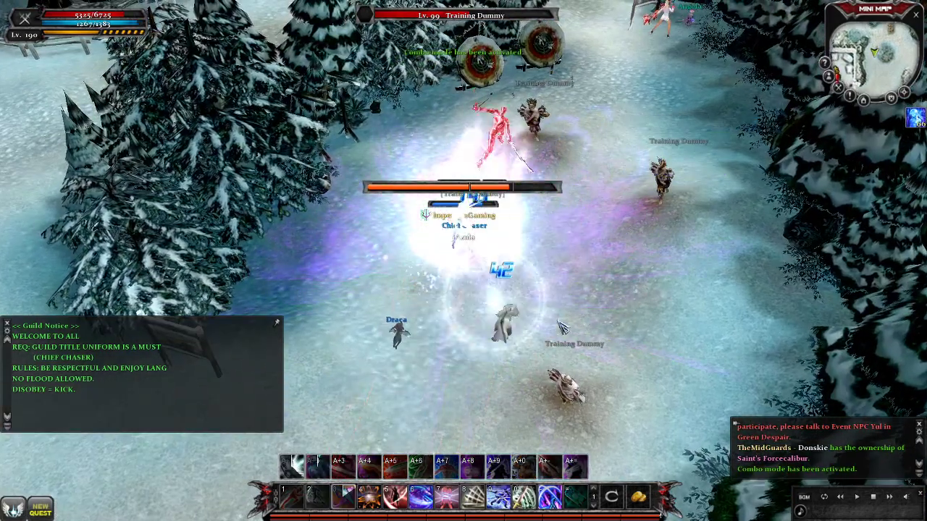
pyautogui.press('4')
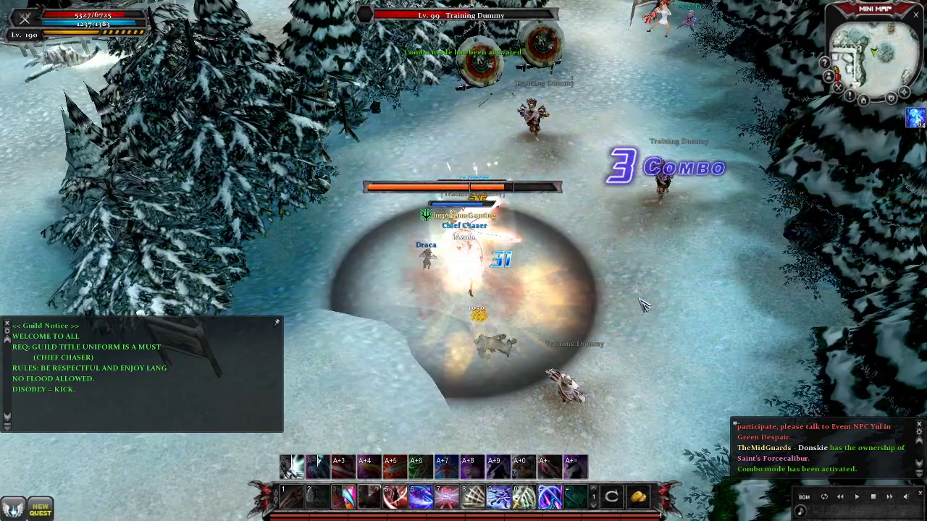
pyautogui.press('5')
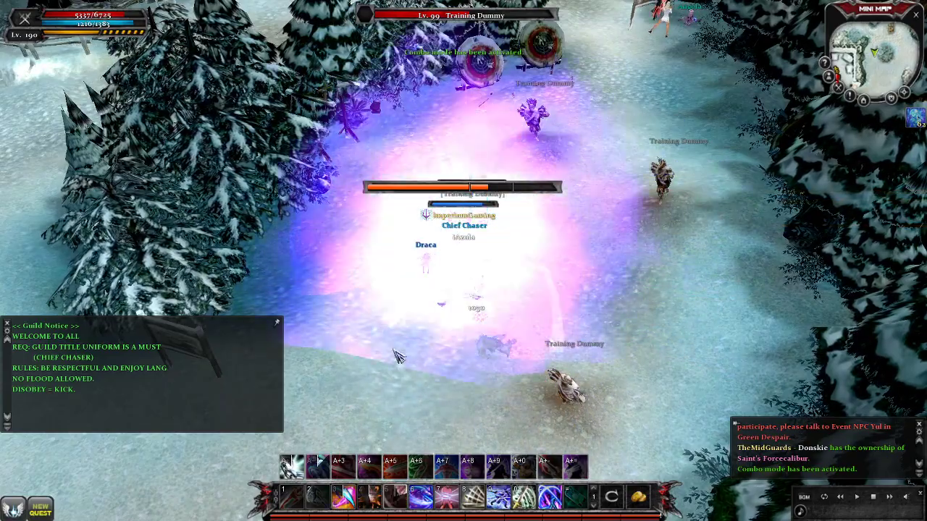
pyautogui.press('1')
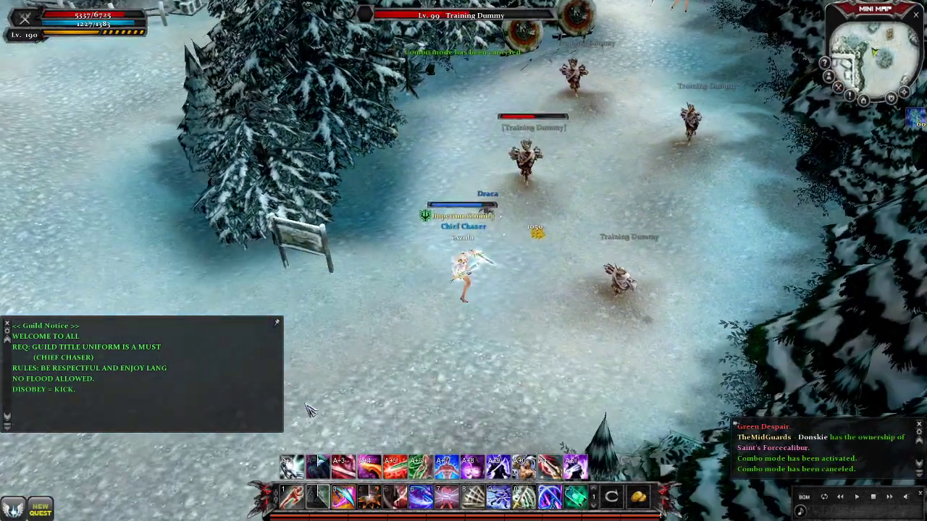
pyautogui.press('2')
# - Examine the restyled GPS map and Soul Ability windows and close them
pyautogui.press('m')
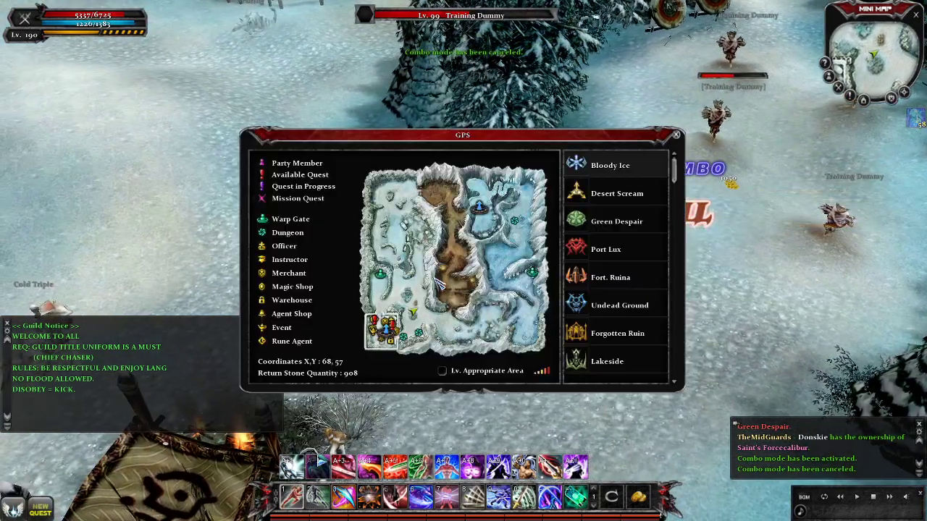
pyautogui.press('m')
pyautogui.press('i')
pyautogui.press('u')
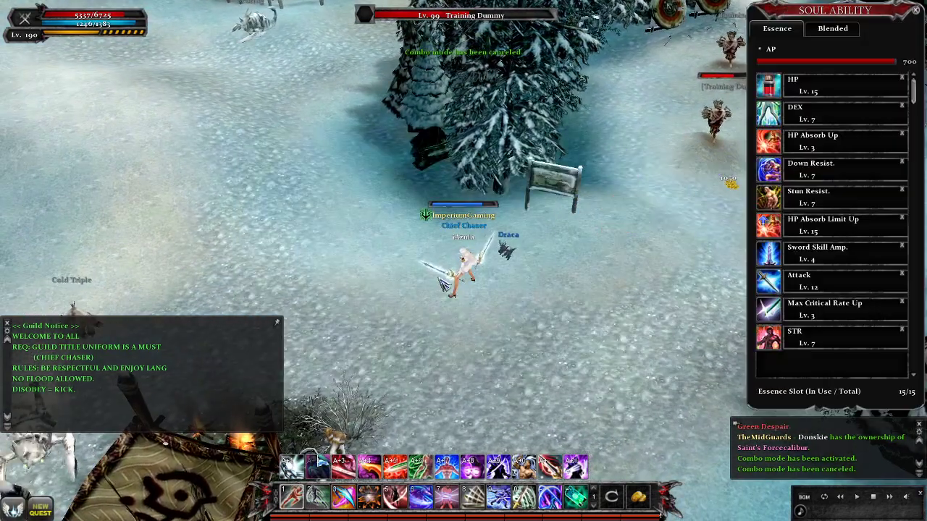
pyautogui.press('Escape')
# - Exit the game from the game menu and confirm leaving
pyautogui.press('Escape')
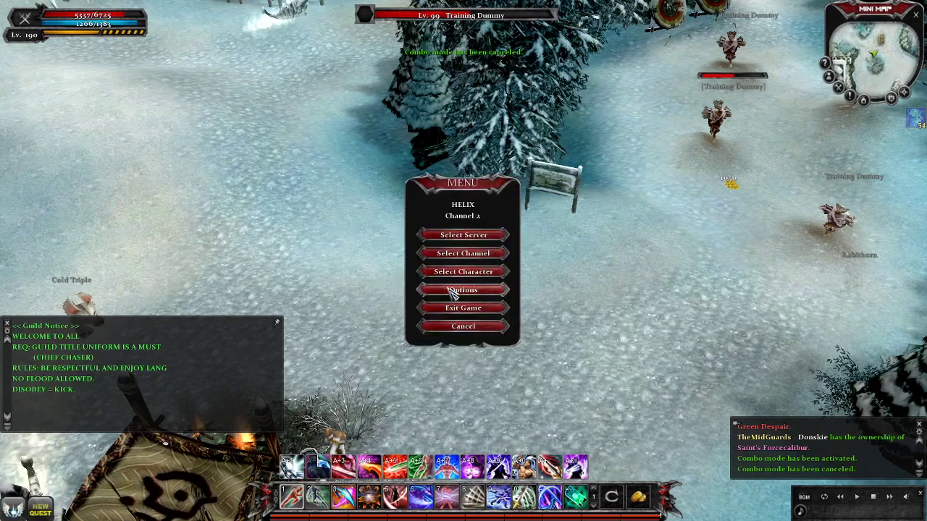
pyautogui.click(451, 309)
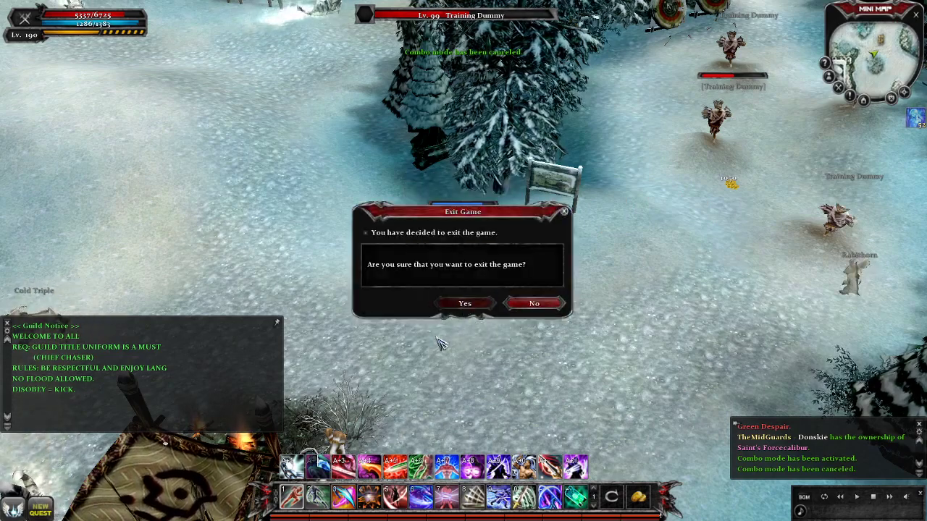
pyautogui.press('Return')
# - Open the UI subfolder of Cabal D3 1.2 Third Awakening in the NEW UI folder and copy all its contents
pyautogui.moveTo(225, 511)
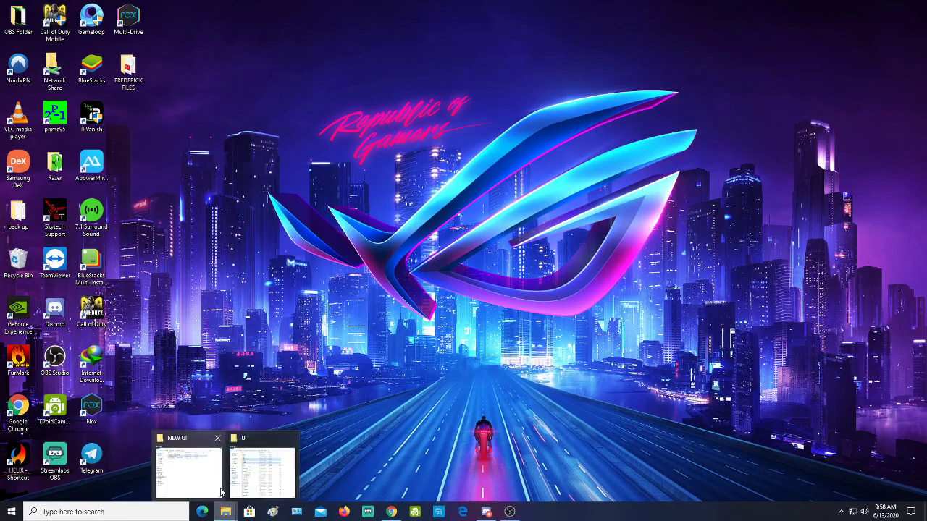
pyautogui.click(203, 481)
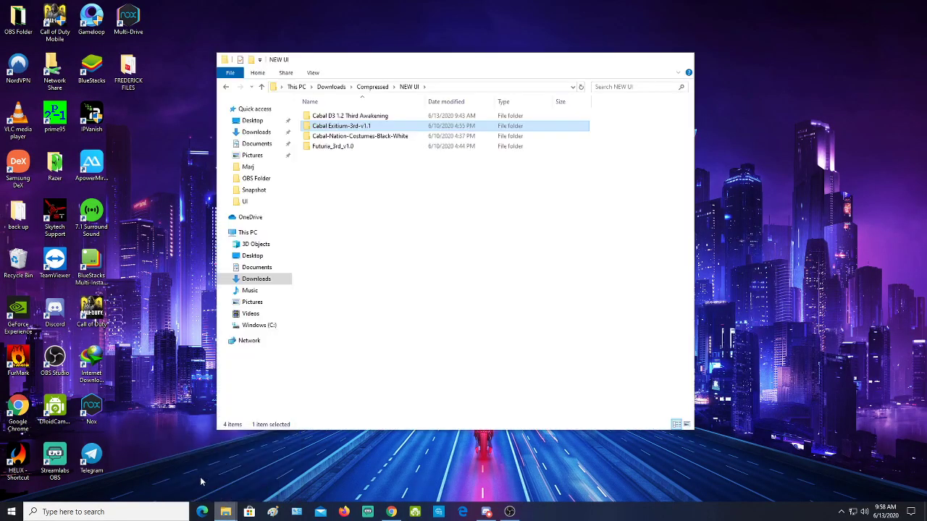
pyautogui.doubleClick(363, 118)
pyautogui.doubleClick(381, 119)
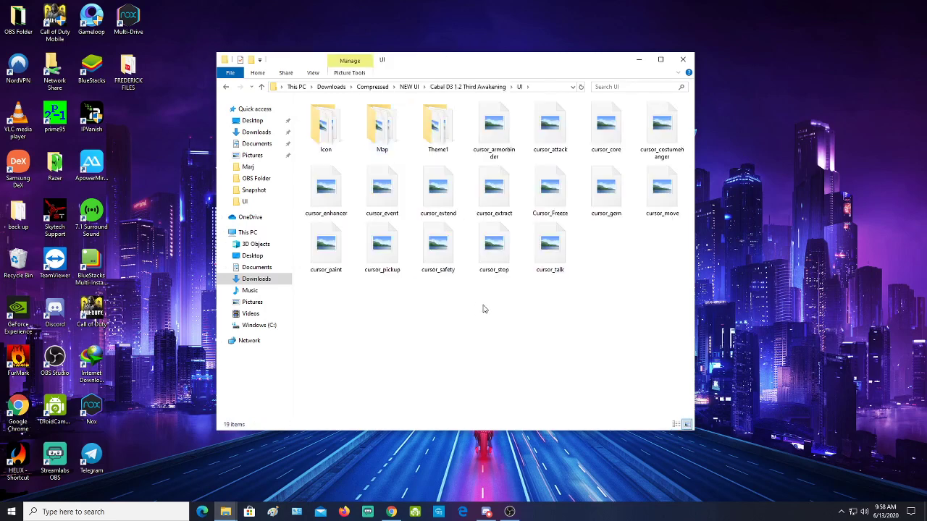
pyautogui.click(571, 273)
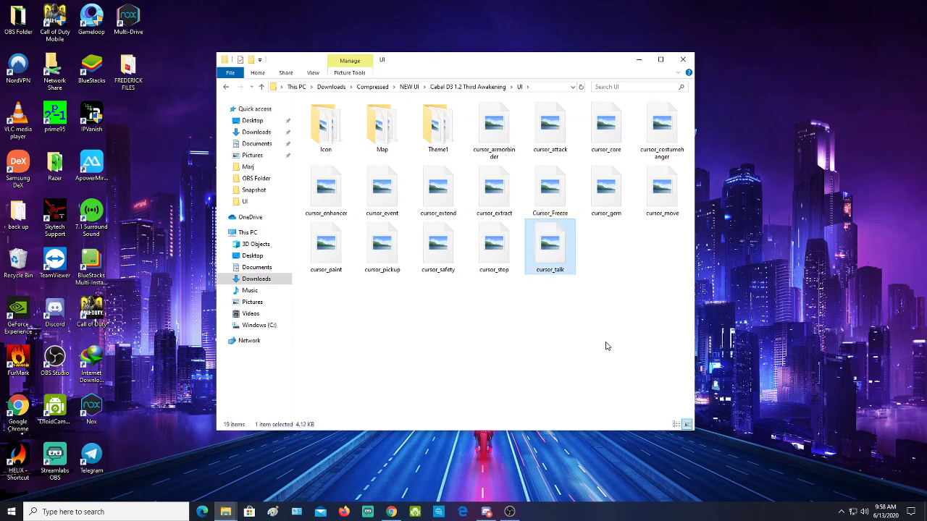
pyautogui.hotkey('ctrl', 'a')
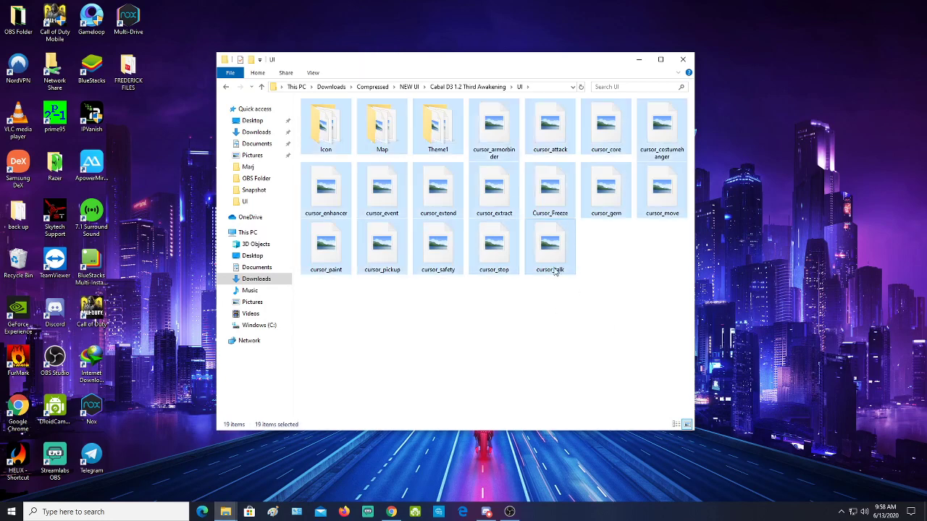
pyautogui.rightClick(491, 187)
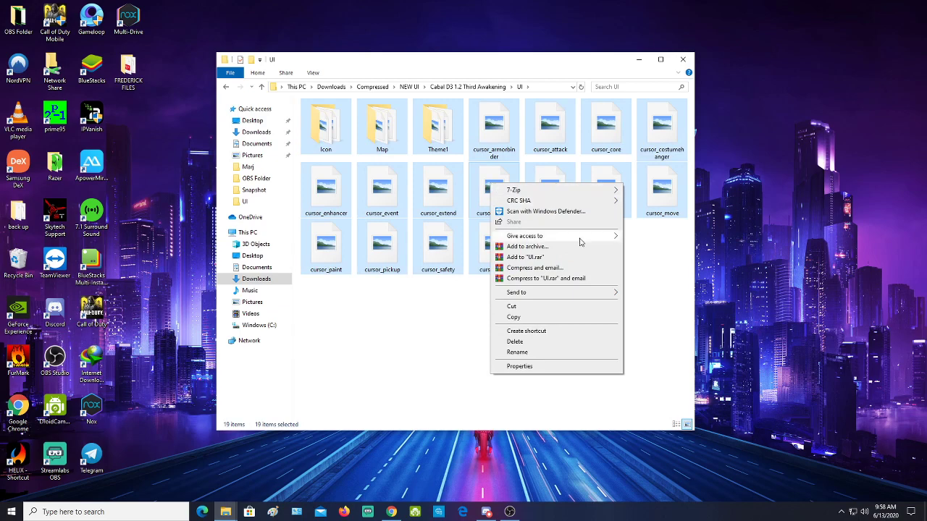
pyautogui.click(563, 317)
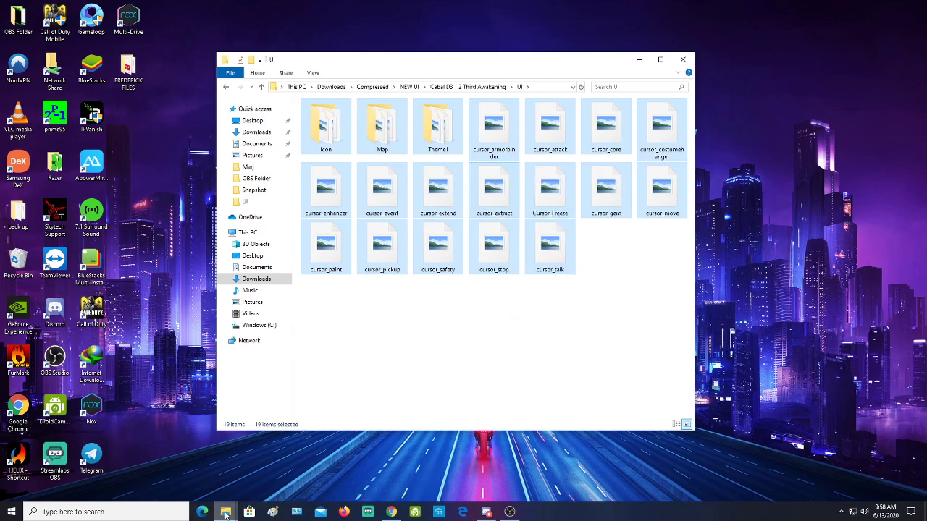
# - Switch to the game client's folder window, go up to HELIX CABAL and reopen its data\UI folder
pyautogui.moveTo(225, 510)
pyautogui.click(265, 471)
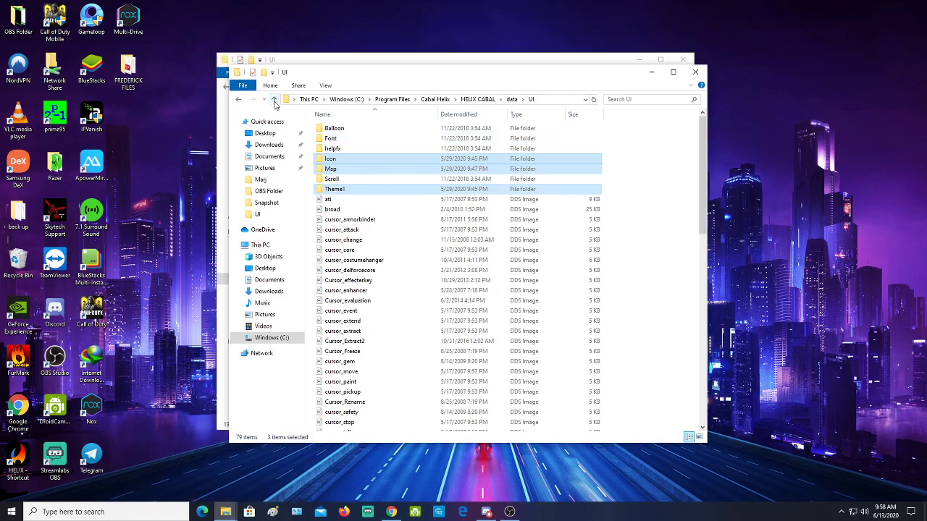
pyautogui.click(275, 103)
pyautogui.click(274, 104)
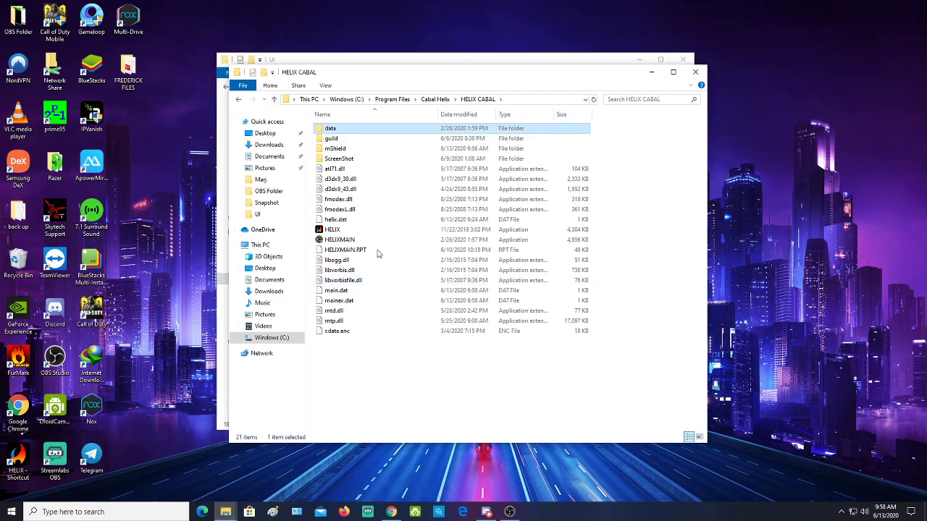
pyautogui.doubleClick(353, 131)
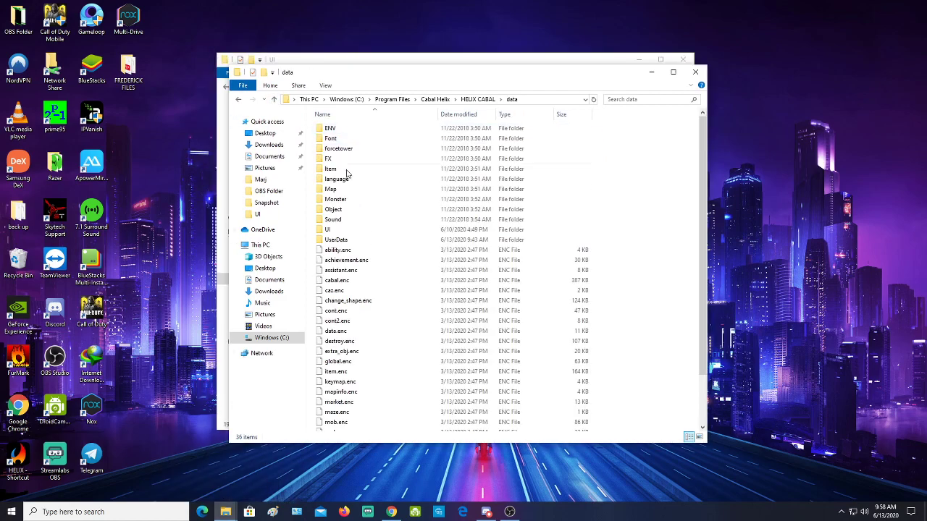
pyautogui.doubleClick(341, 229)
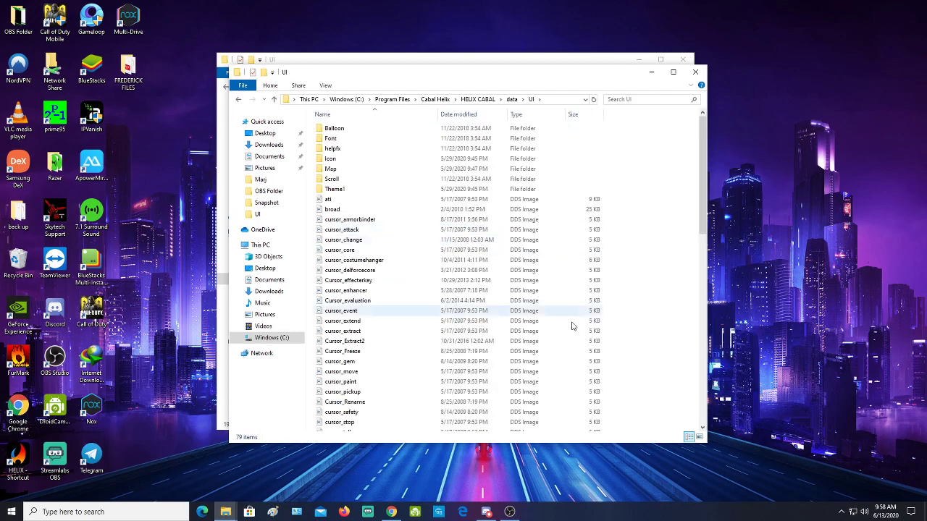
# - Paste the copied theme files into the data\UI folder, replacing the existing files and granting administrator permission
pyautogui.rightClick(636, 269)
pyautogui.click(669, 338)
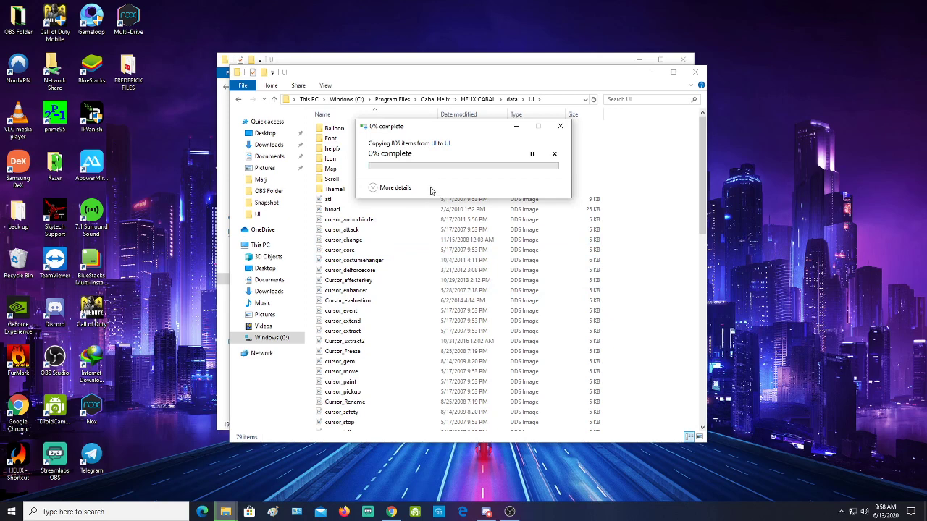
pyautogui.click(434, 178)
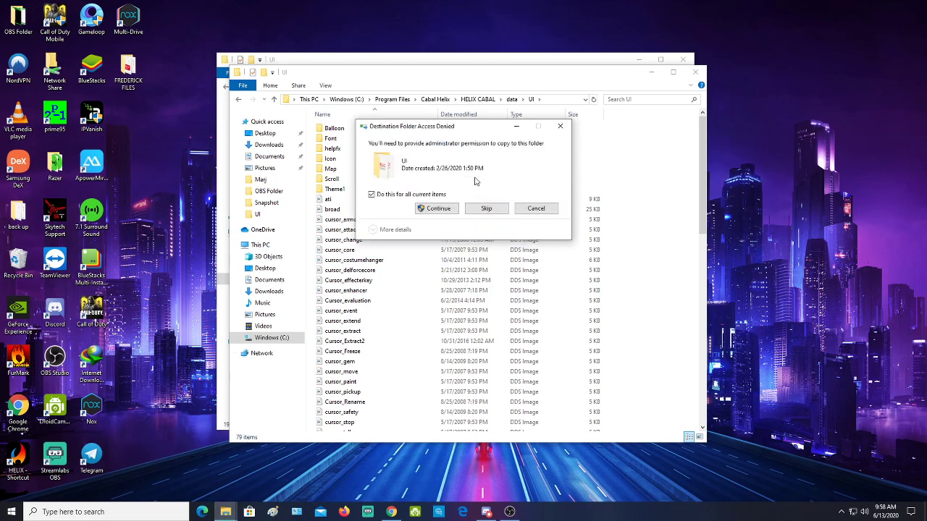
pyautogui.click(436, 210)
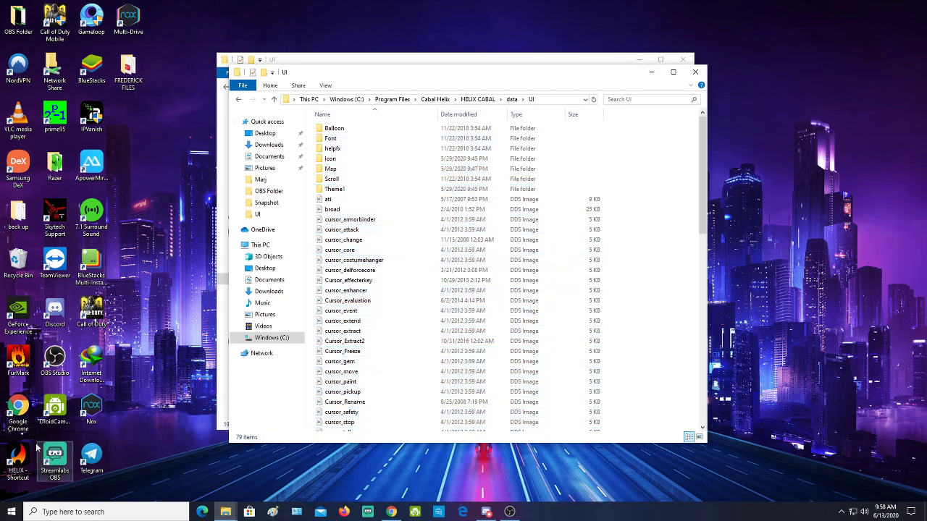
# - Launch HELIX from the desktop, start the game and minimize both folder windows
pyautogui.doubleClick(18, 460)
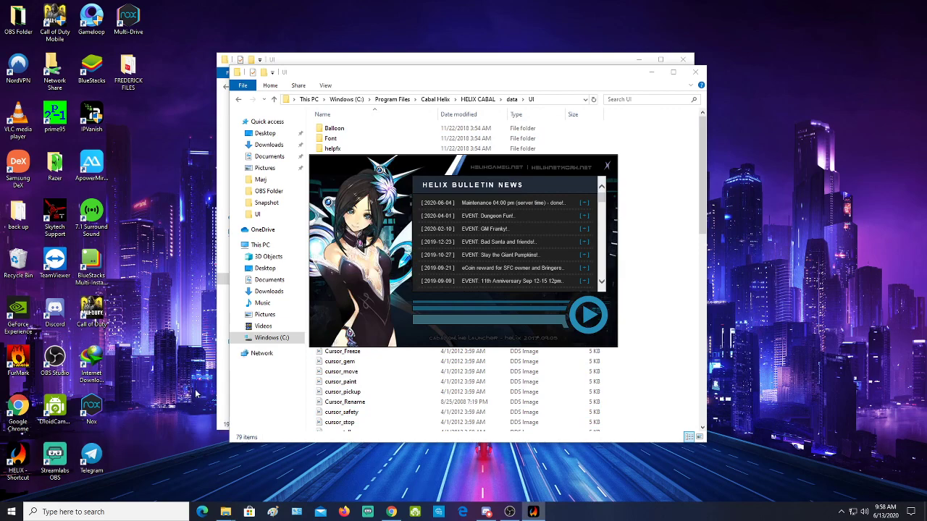
pyautogui.click(593, 313)
pyautogui.click(652, 73)
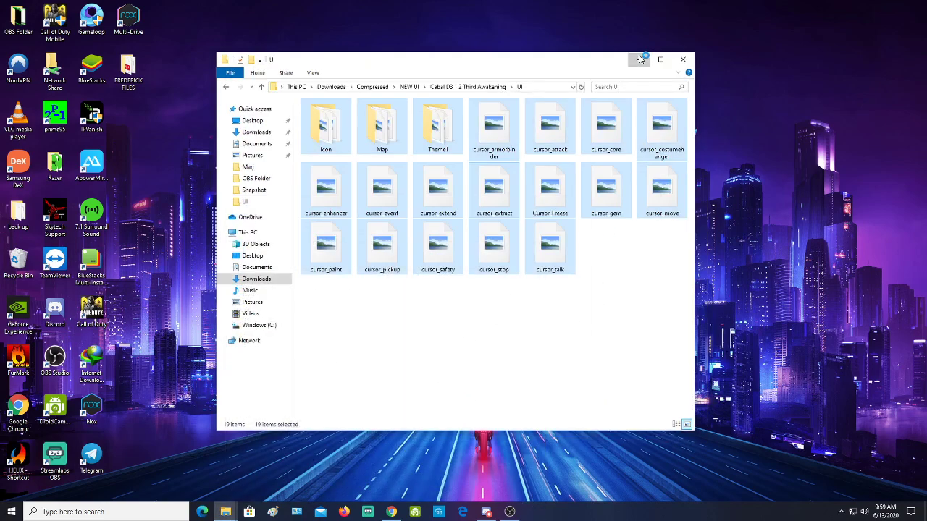
pyautogui.click(639, 59)
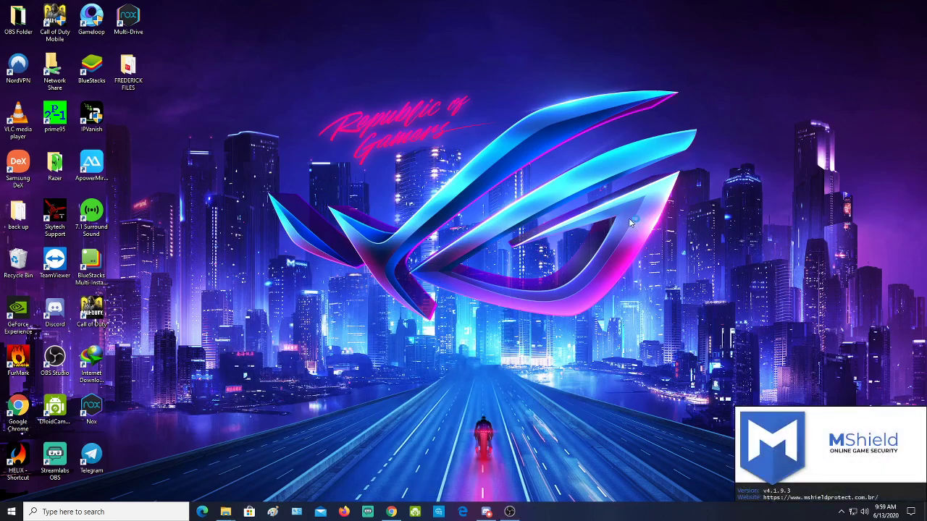
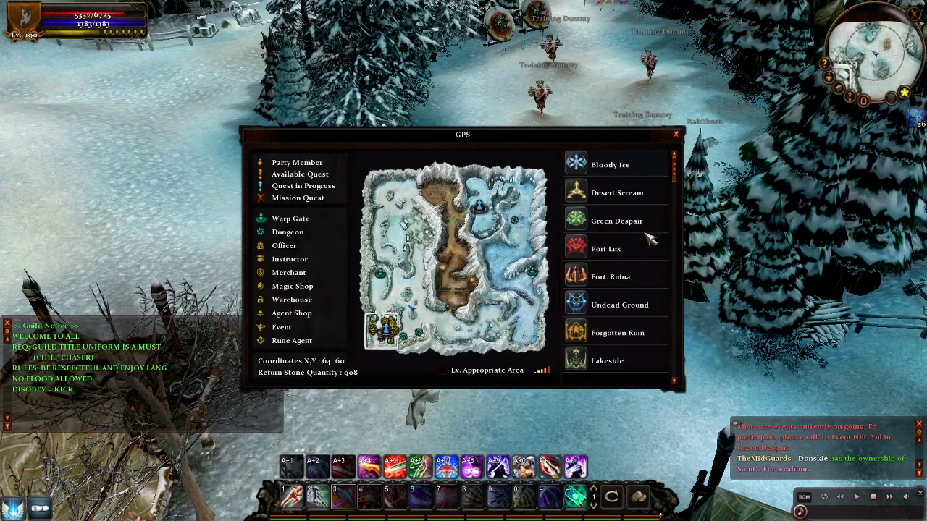
# - Close the GPS map and examine the Character window in the Third Awakening theme, closing it as well
pyautogui.press('m')
pyautogui.press('c')
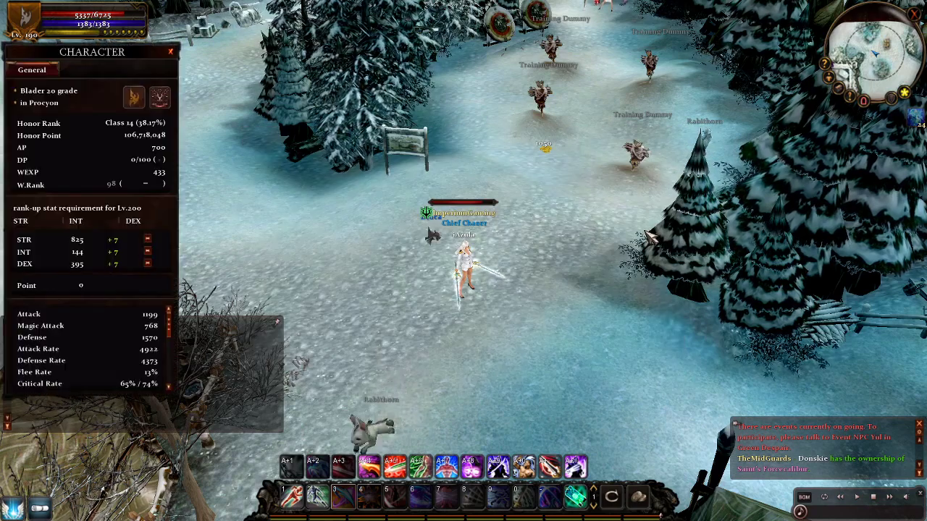
pyautogui.press('c')
# - Target a training dummy, activate combo mode and attack it with a chain of skills to examine the theme's combat display
pyautogui.click(564, 91)
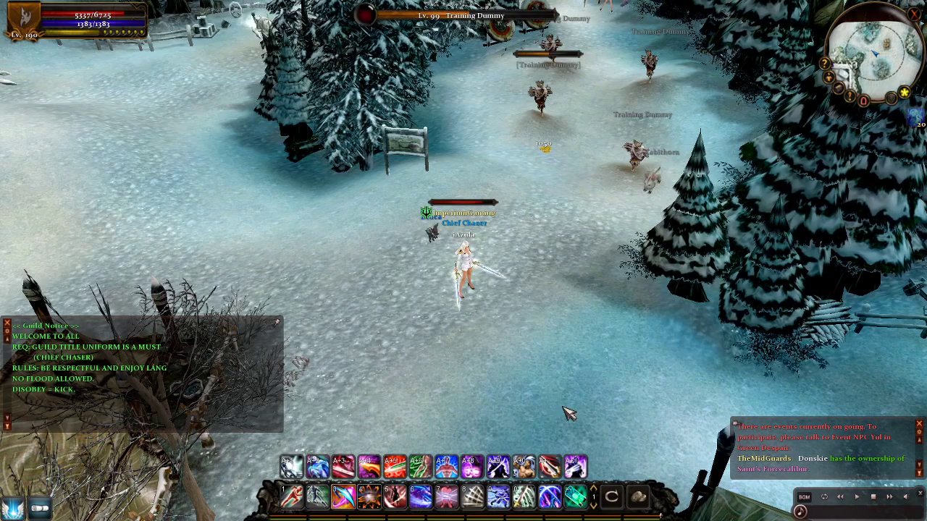
pyautogui.hotkey('alt', '1')
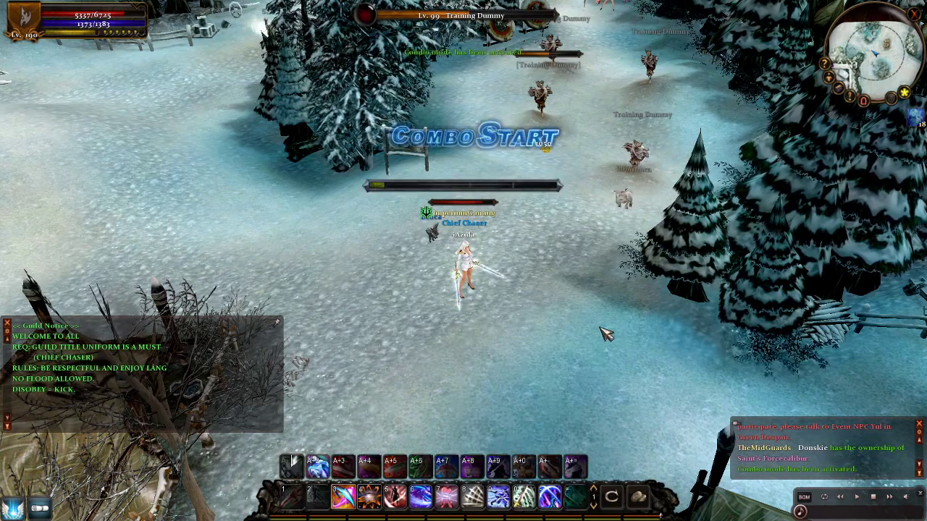
pyautogui.hotkey('alt', '2')
pyautogui.press('3')
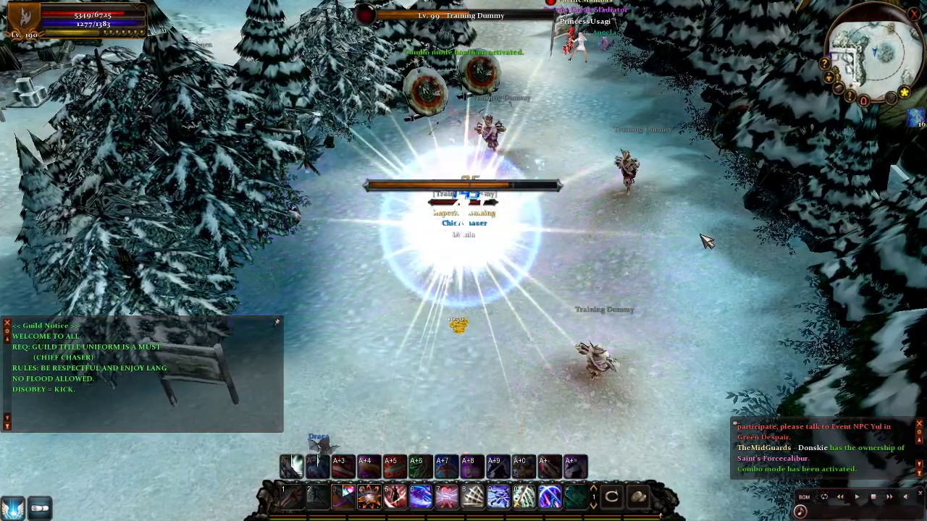
pyautogui.press('4')
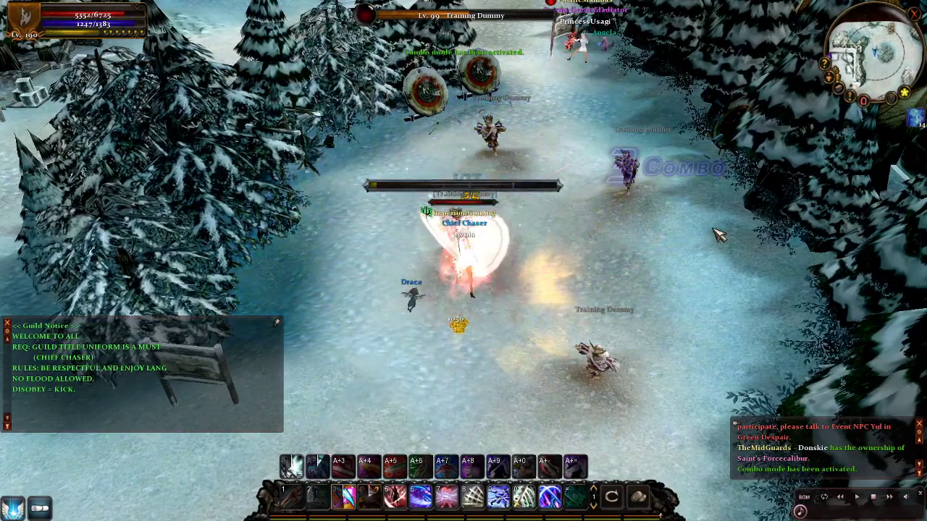
pyautogui.press('7')
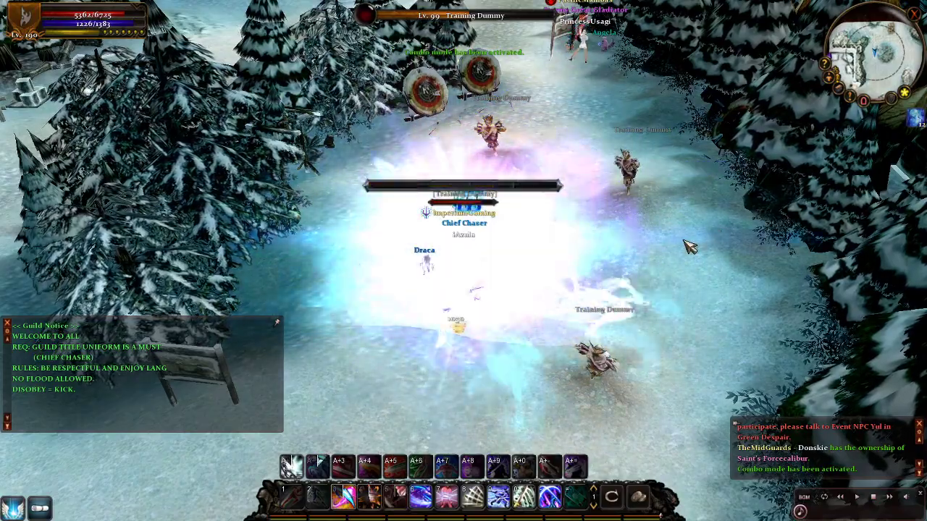
pyautogui.press('6')
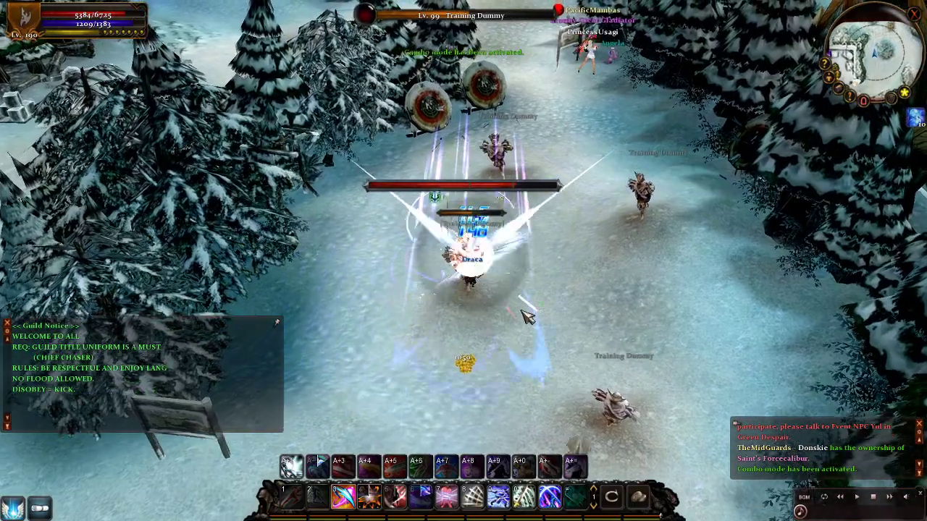
pyautogui.press('3')
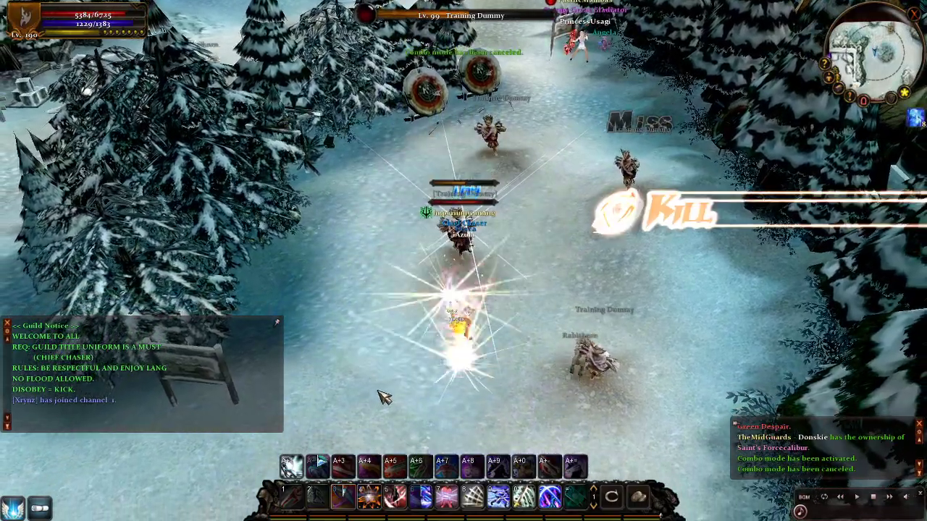
pyautogui.press('3')
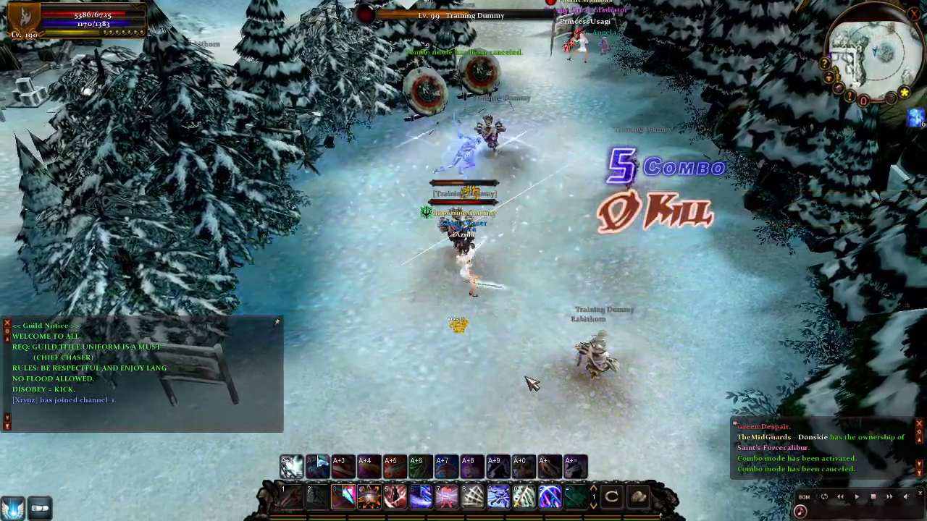
# - Move through the snowfield with movement skills and target a Scoring monster to examine the theme during play
pyautogui.press('2')
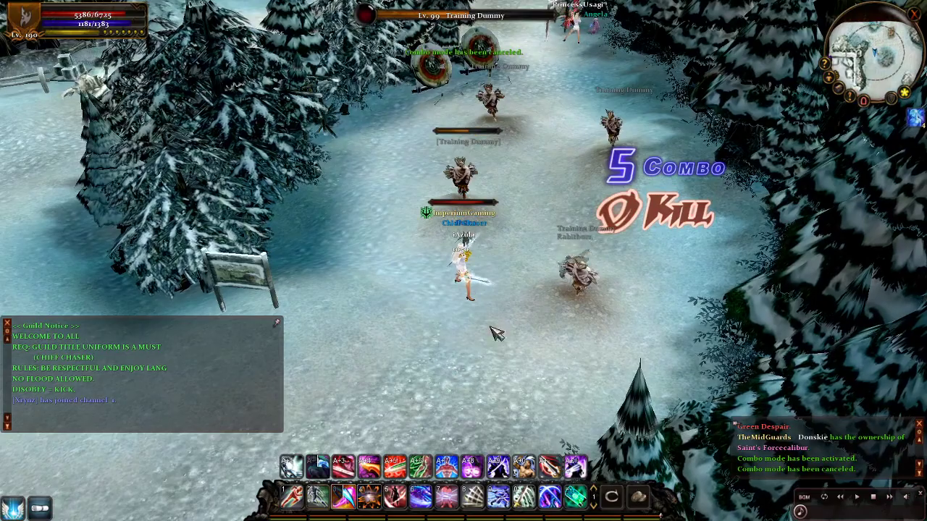
pyautogui.press('2')
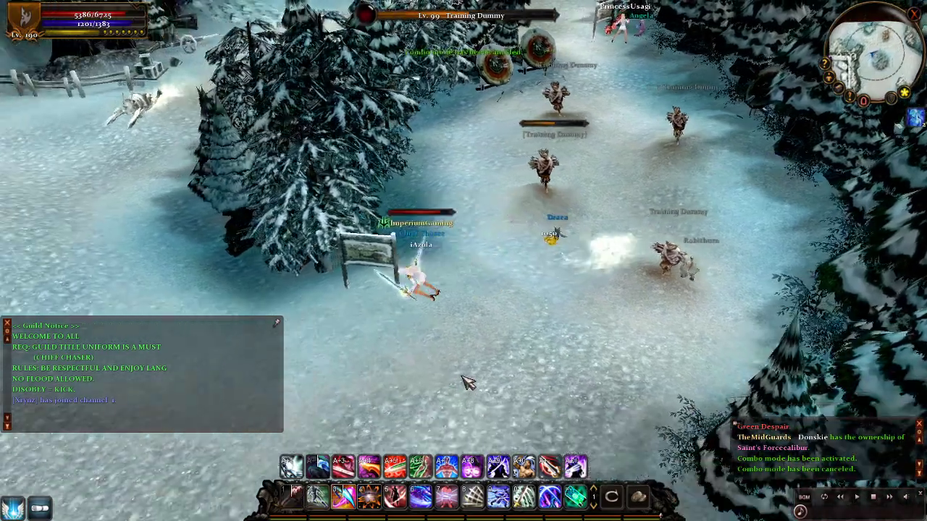
pyautogui.press('1')
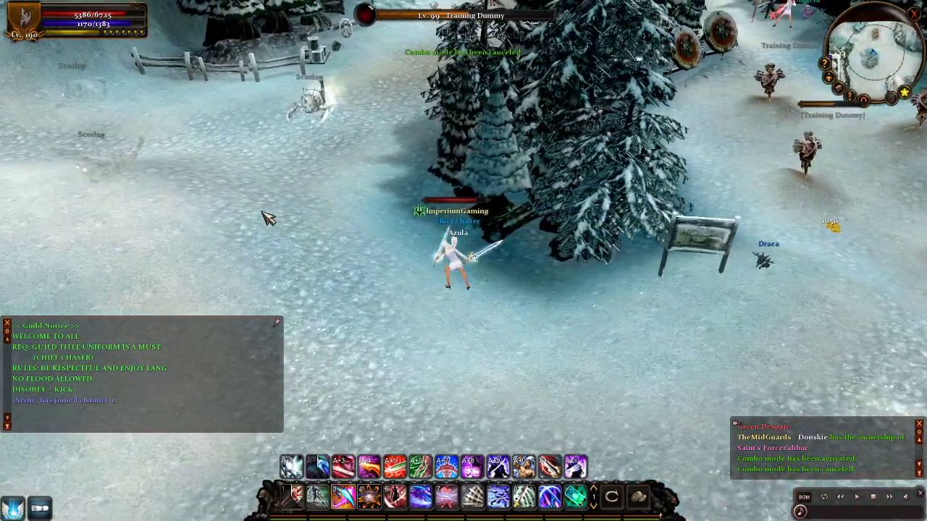
pyautogui.press('2')
pyautogui.press('z')
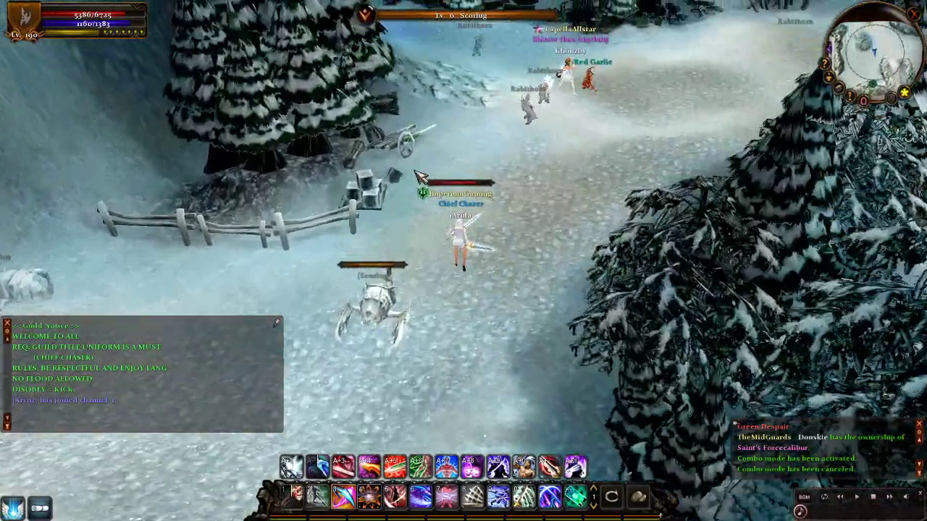
pyautogui.press('4')
pyautogui.moveTo(639, 189); pyautogui.dragTo(441, 139)
pyautogui.press('2')
pyautogui.press('1')
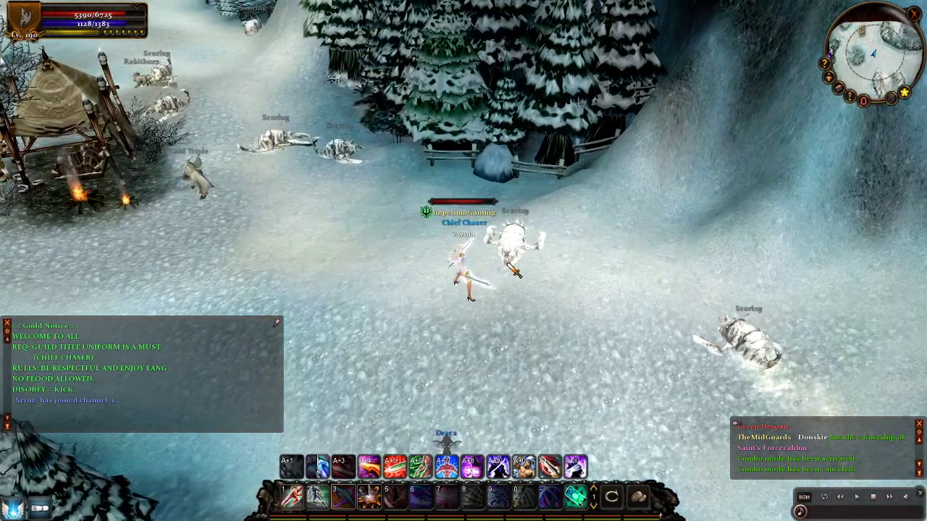
# - Exit the game to the desktop and confirm the exit
pyautogui.press('Escape')
pyautogui.click(456, 307)
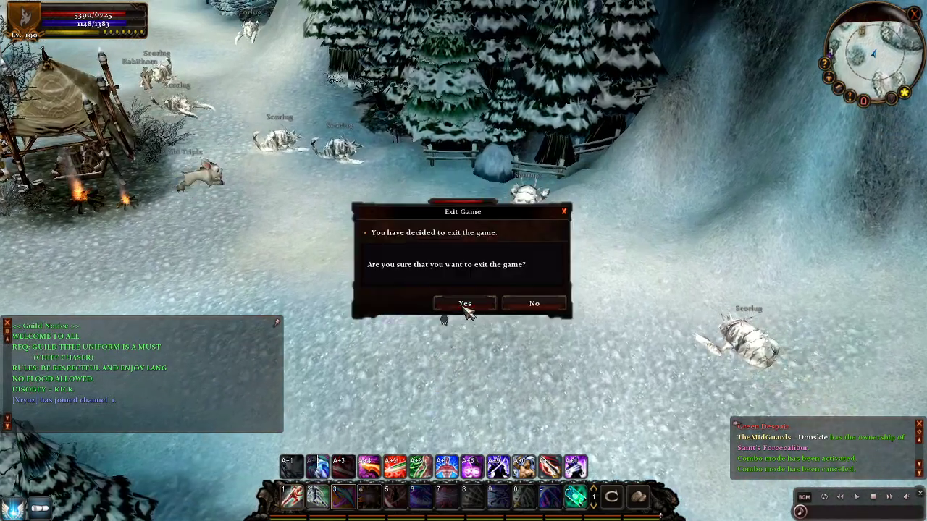
pyautogui.click(478, 304)
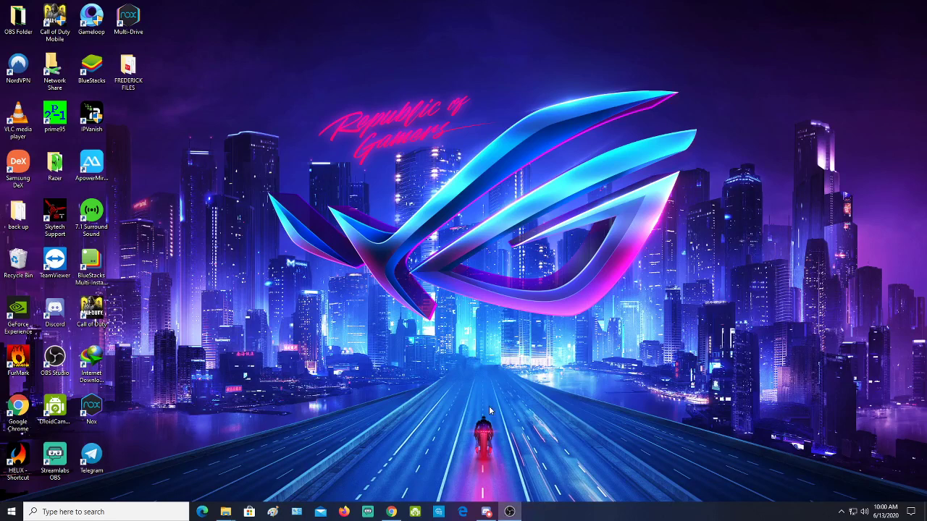
# - Bring back the Third Awakening folder window, go up to NEW UI and open the Cabal-Nation-Costumes-Black-White folder
pyautogui.moveTo(225, 510)
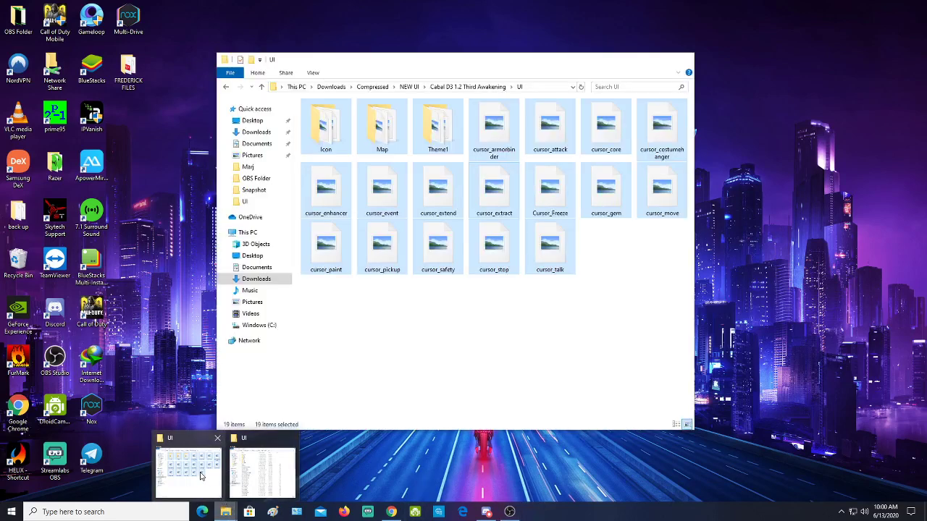
pyautogui.click(203, 476)
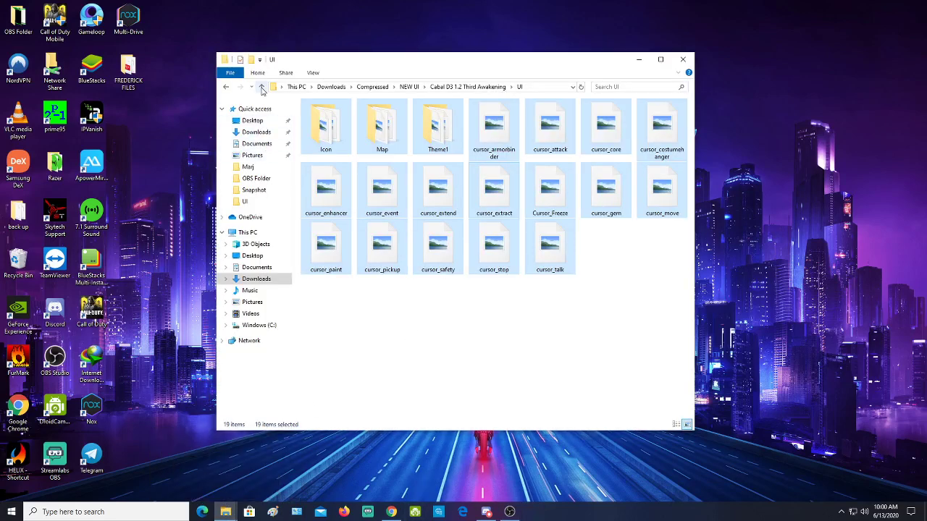
pyautogui.click(262, 86)
pyautogui.click(263, 86)
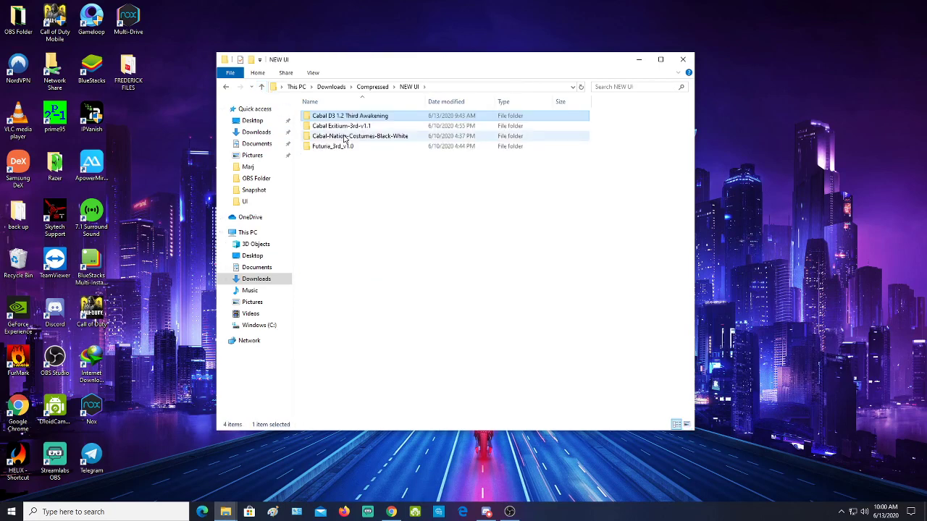
pyautogui.doubleClick(380, 138)
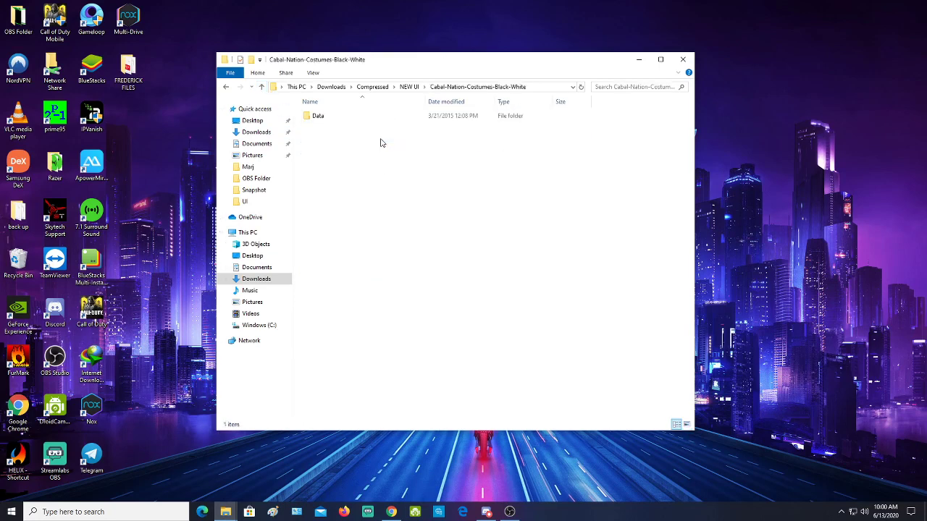
# - Open the costume pack's Data\Object\Character folder and select man5.ech and woman5.ech
pyautogui.doubleClick(327, 120)
pyautogui.doubleClick(328, 120)
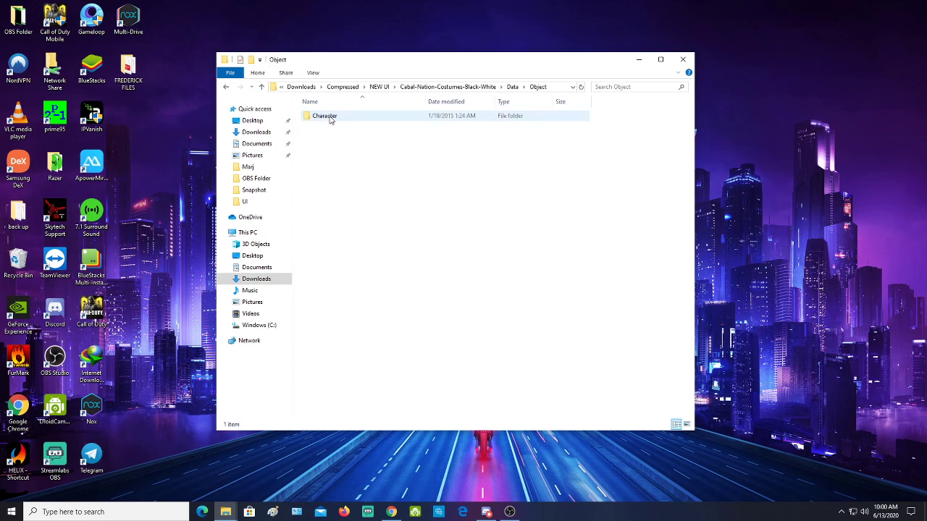
pyautogui.click(330, 120)
pyautogui.doubleClick(330, 120)
pyautogui.moveTo(382, 175); pyautogui.dragTo(321, 120)
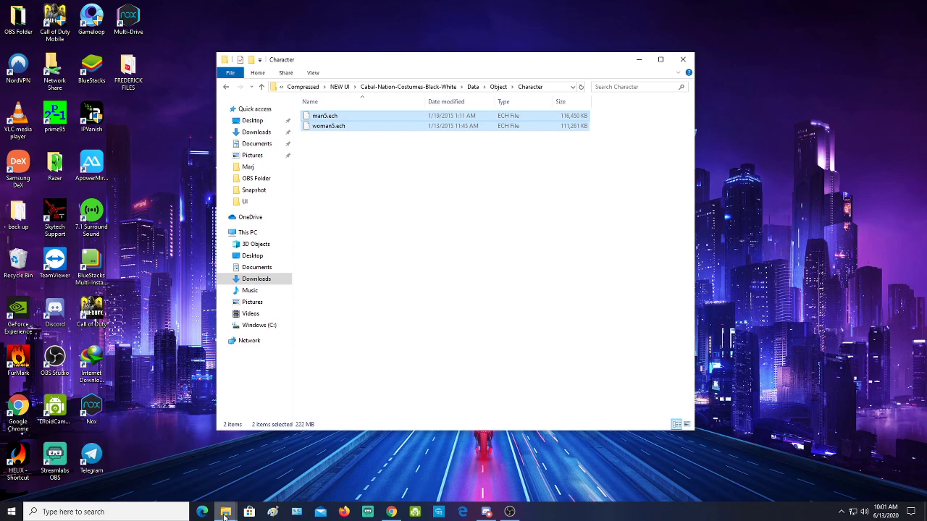
# - Switch to the game client's folder window, go up to HELIX CABAL and open its data\Object\Character folder
pyautogui.moveTo(225, 512)
pyautogui.click(270, 468)
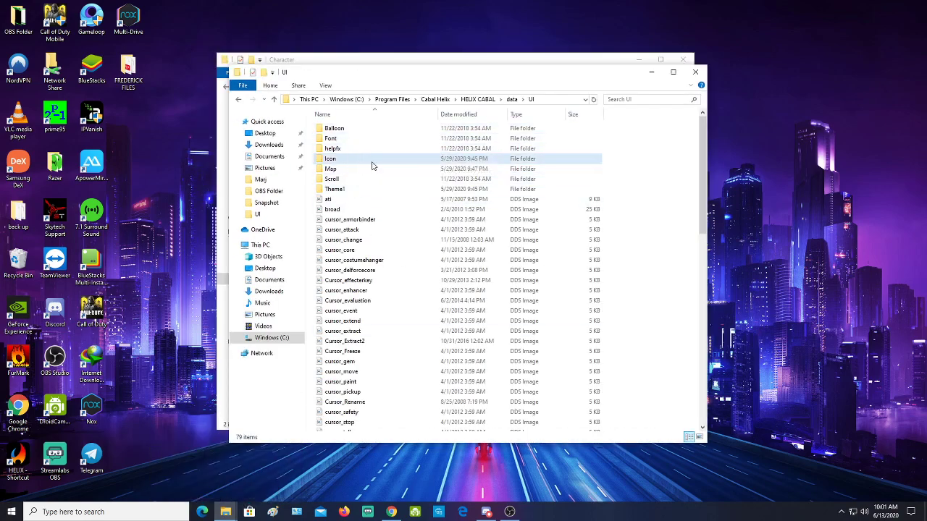
pyautogui.click(273, 99)
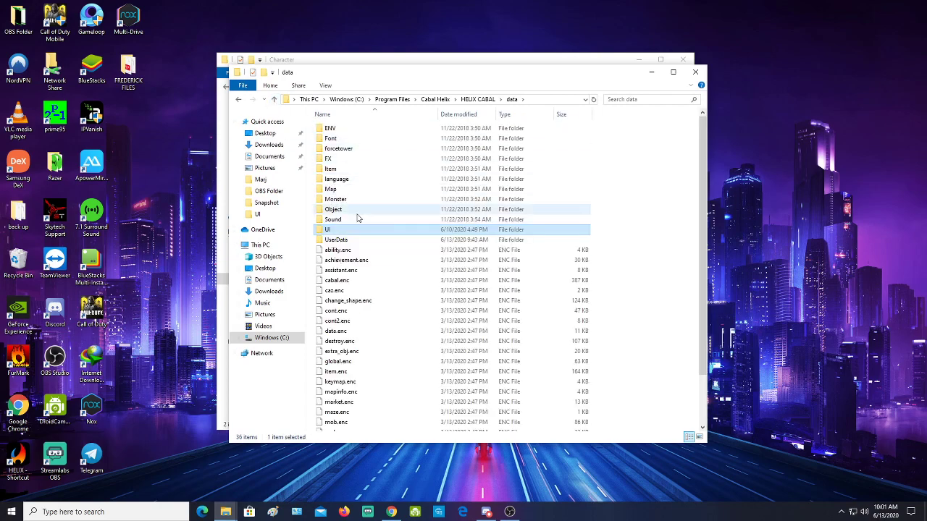
pyautogui.click(274, 99)
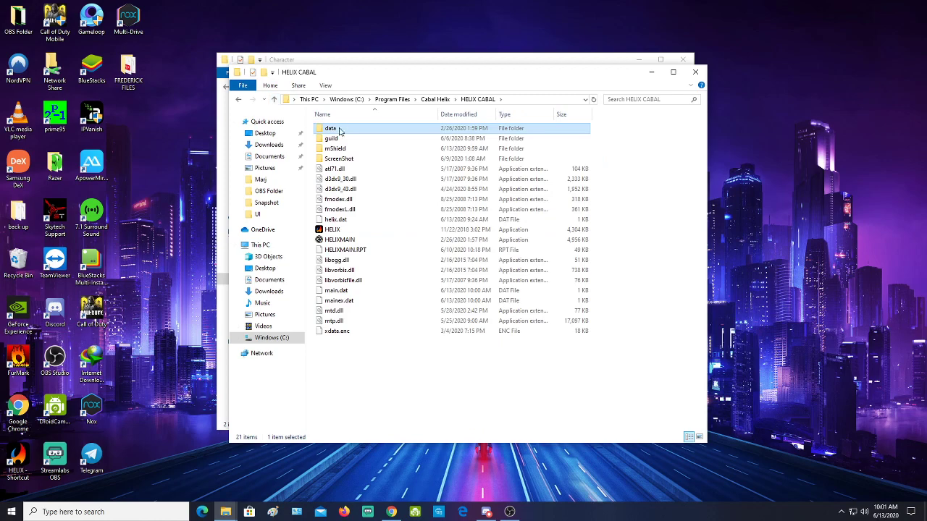
pyautogui.doubleClick(340, 130)
pyautogui.doubleClick(343, 212)
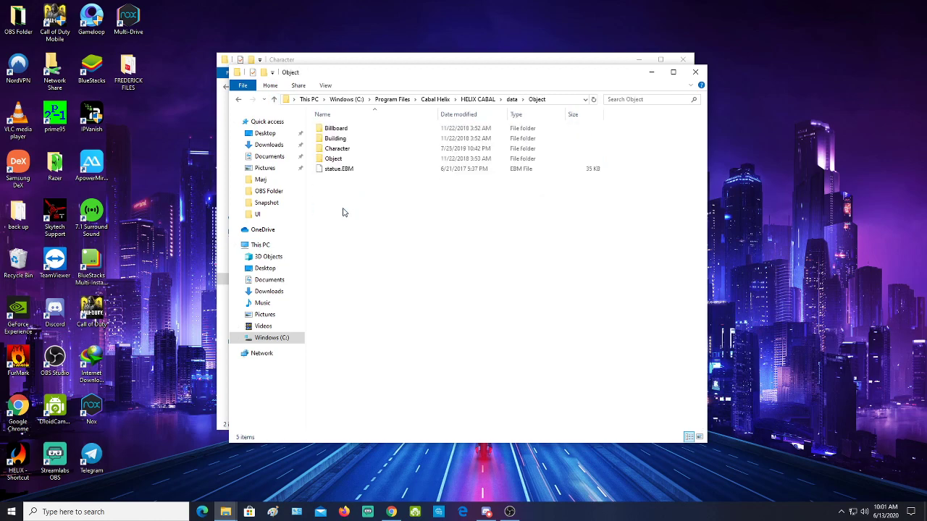
pyautogui.doubleClick(344, 150)
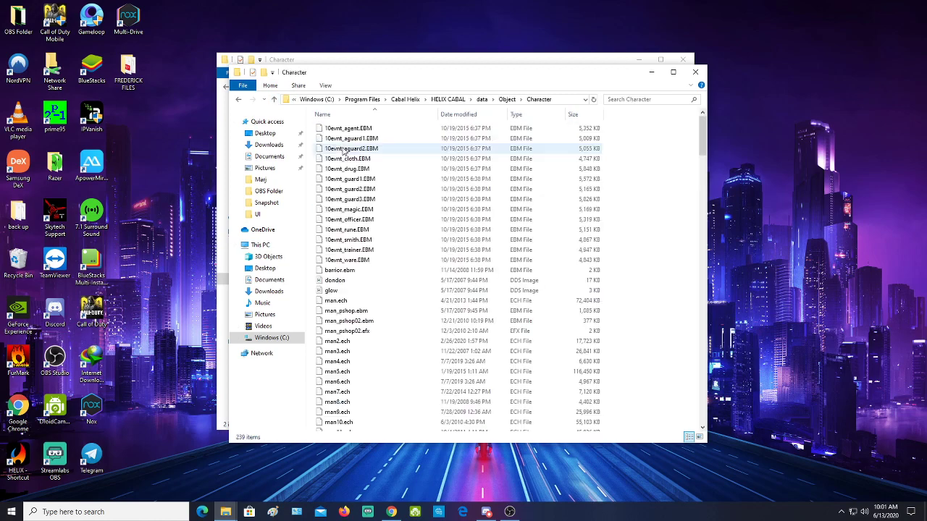
# - Locate man5.ech and woman5.ech in the client's Character folder, and open the desktop's back up folder to view their backup copies
pyautogui.click(352, 373)
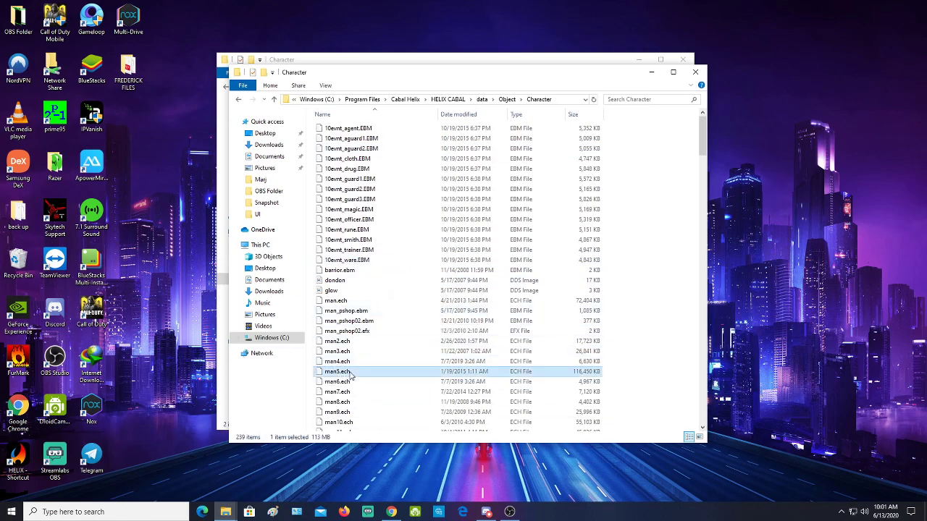
pyautogui.scroll(-18, 409, 376)
pyautogui.scroll(-20, 409, 376)
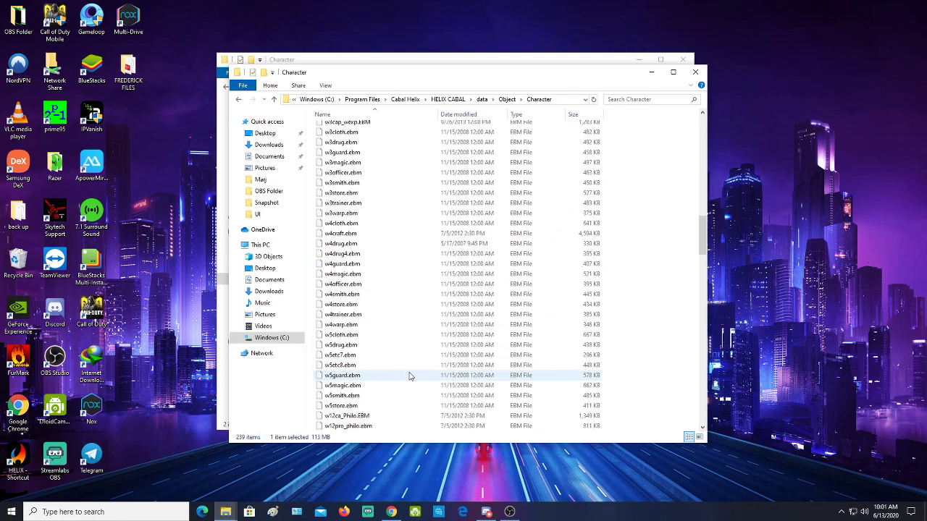
pyautogui.scroll(-8, 418, 365)
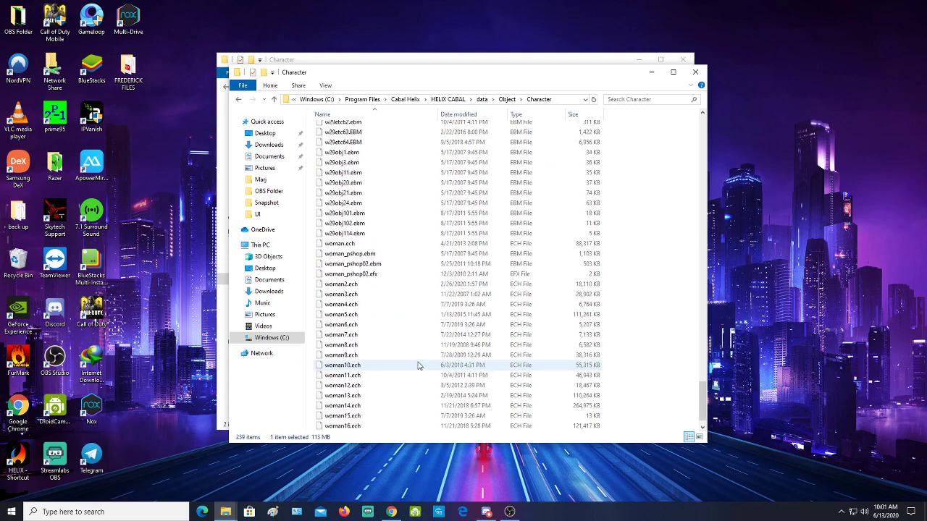
pyautogui.click(354, 315)
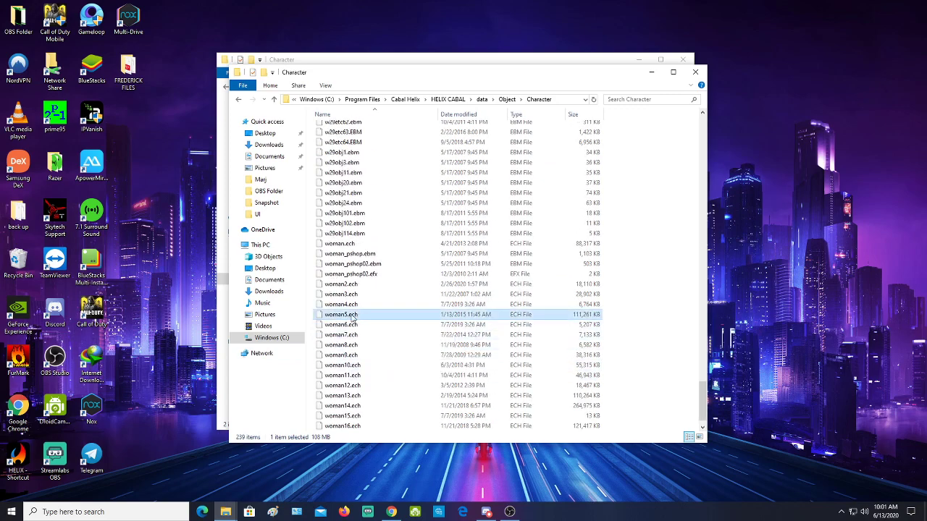
pyautogui.doubleClick(18, 214)
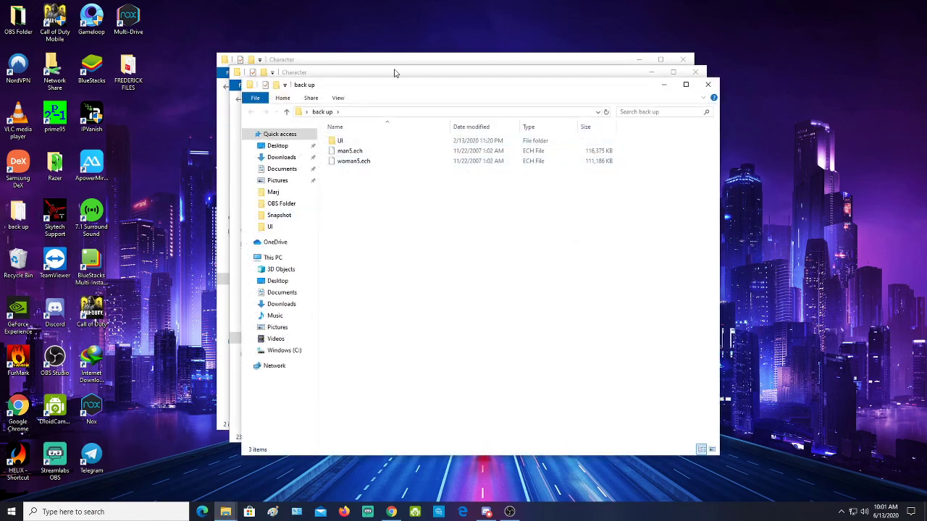
# - Copy man5.ech and woman5.ech from the costume pack's Character folder and minimize that window
pyautogui.click(316, 64)
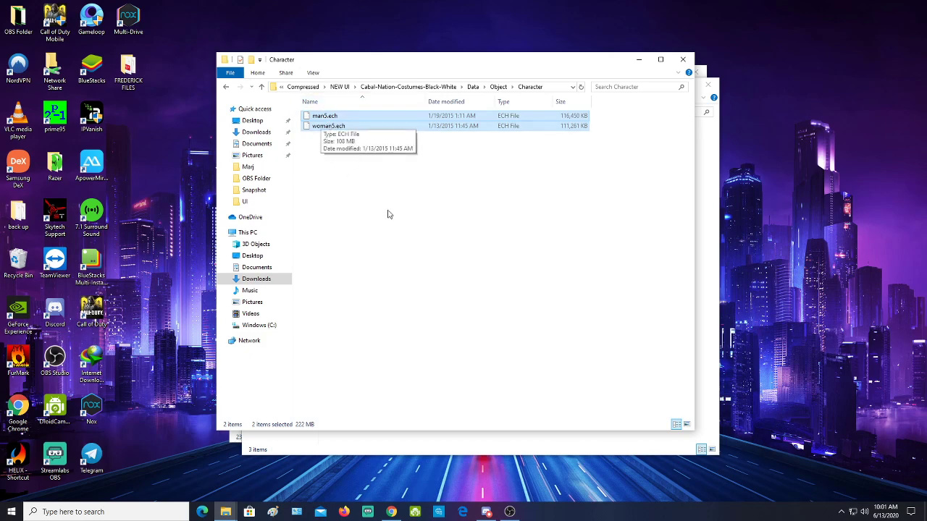
pyautogui.rightClick(410, 126)
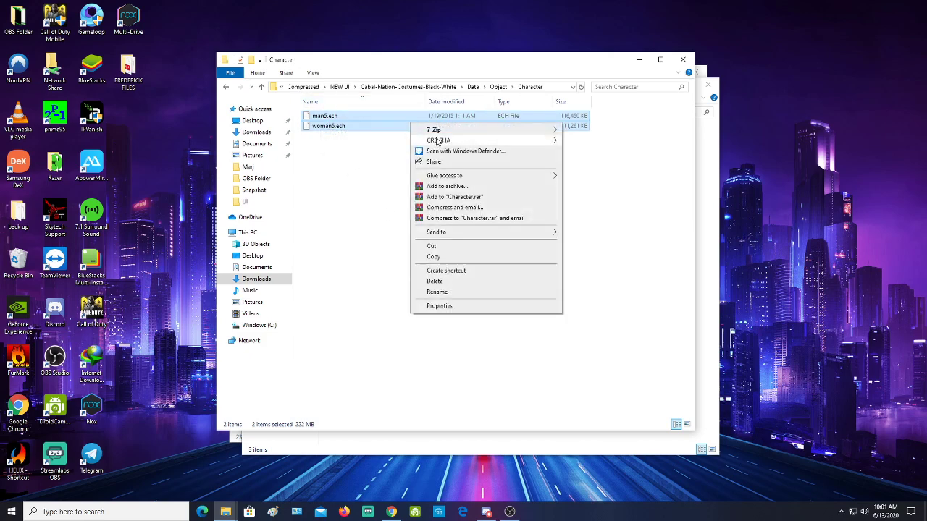
pyautogui.click(496, 257)
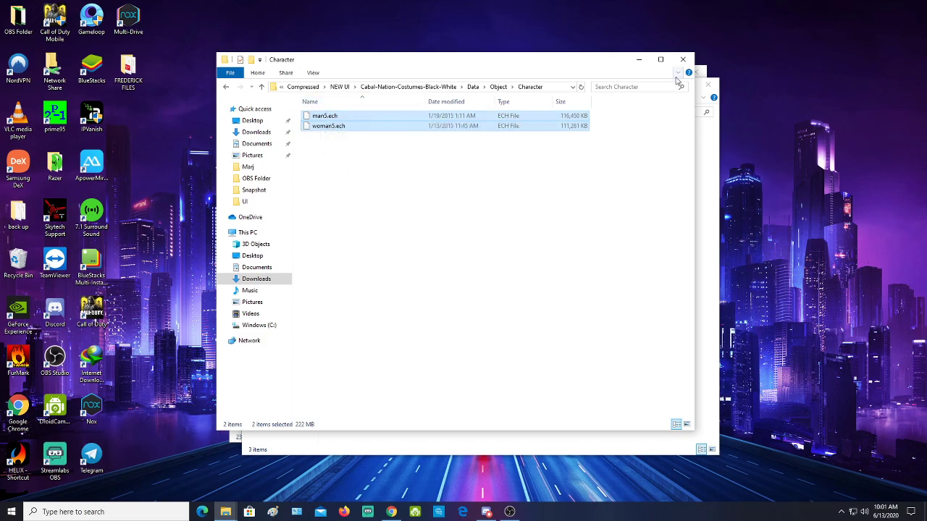
pyautogui.click(638, 59)
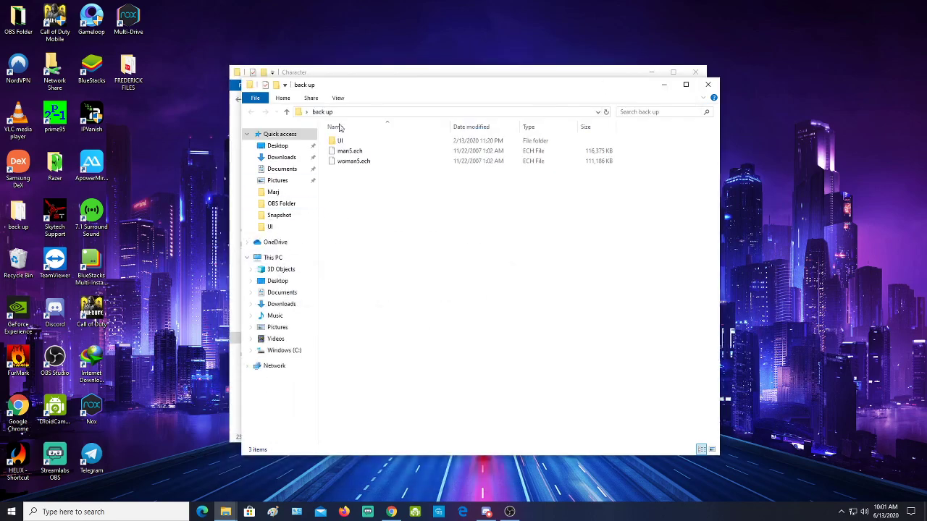
# - Close the Character window and reopen the client's data\Object\Character folder starting from the HELIX shortcut's file location
pyautogui.click(336, 74)
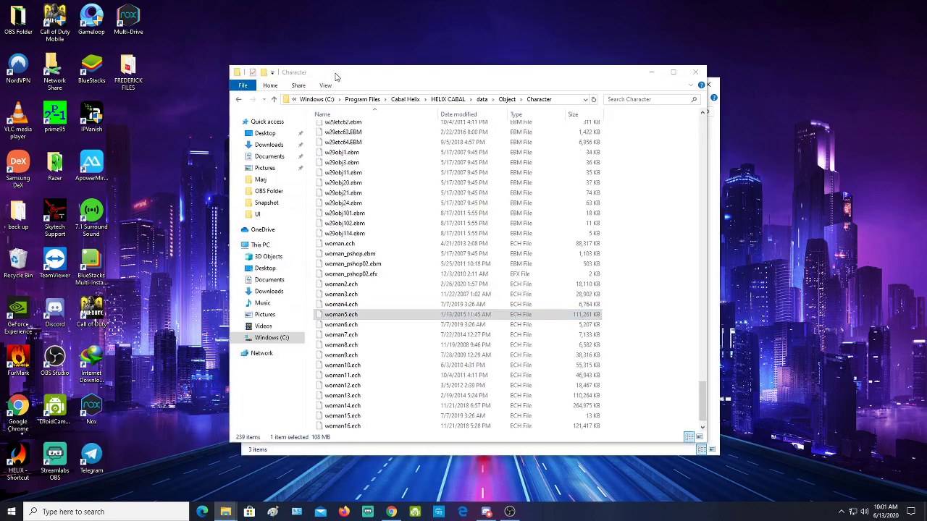
pyautogui.click(694, 72)
pyautogui.rightClick(26, 453)
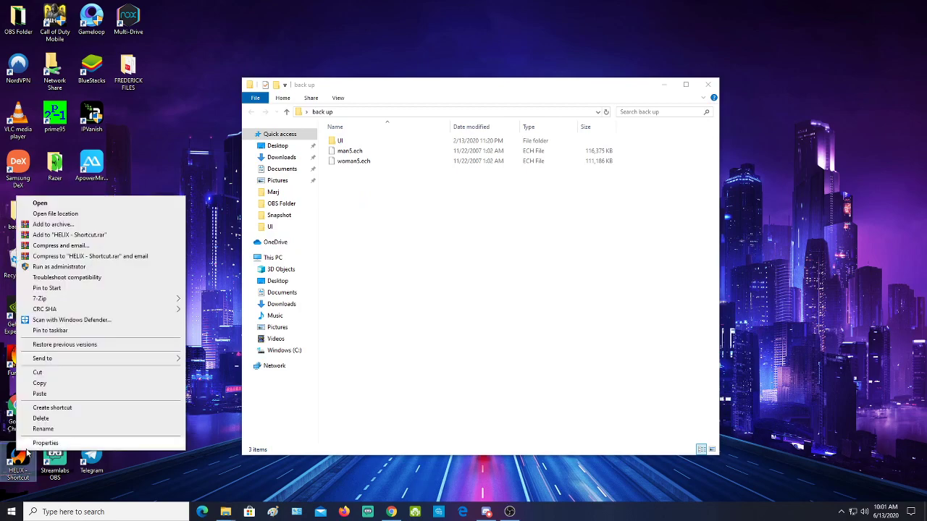
pyautogui.click(45, 442)
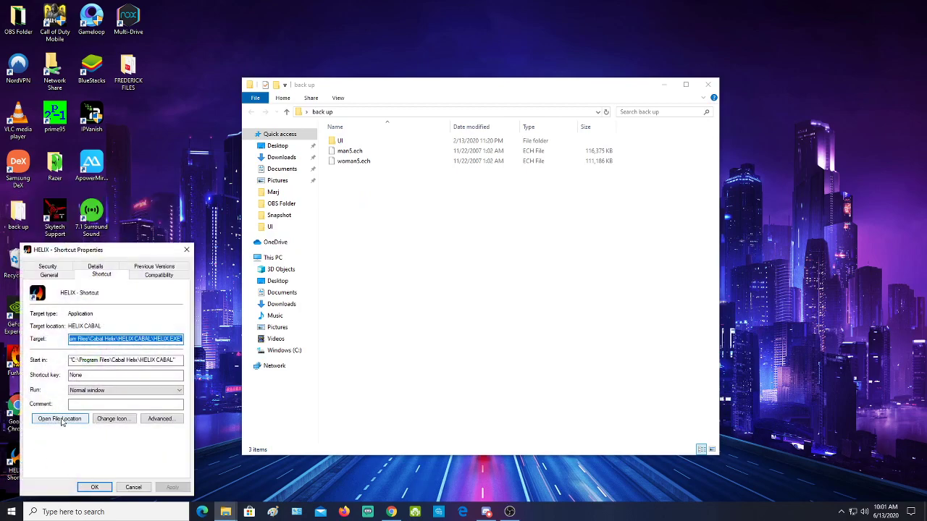
pyautogui.click(61, 420)
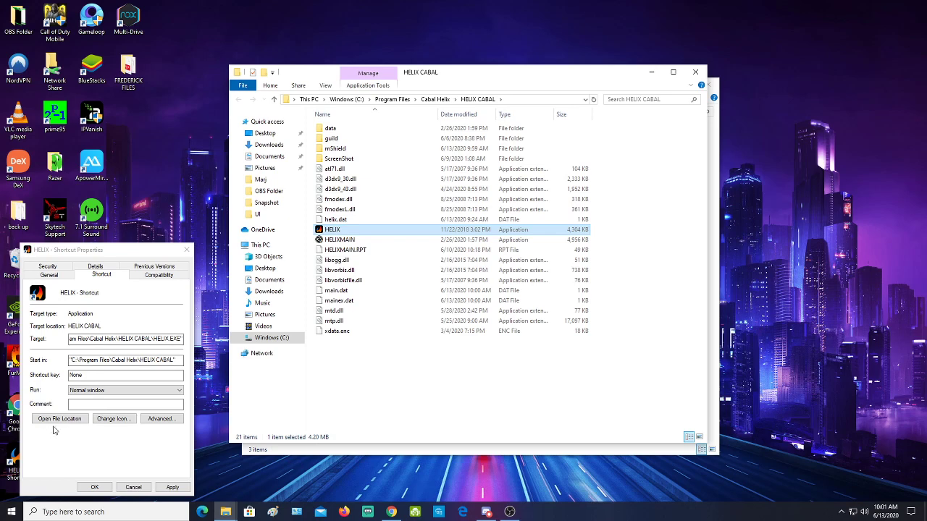
pyautogui.doubleClick(350, 135)
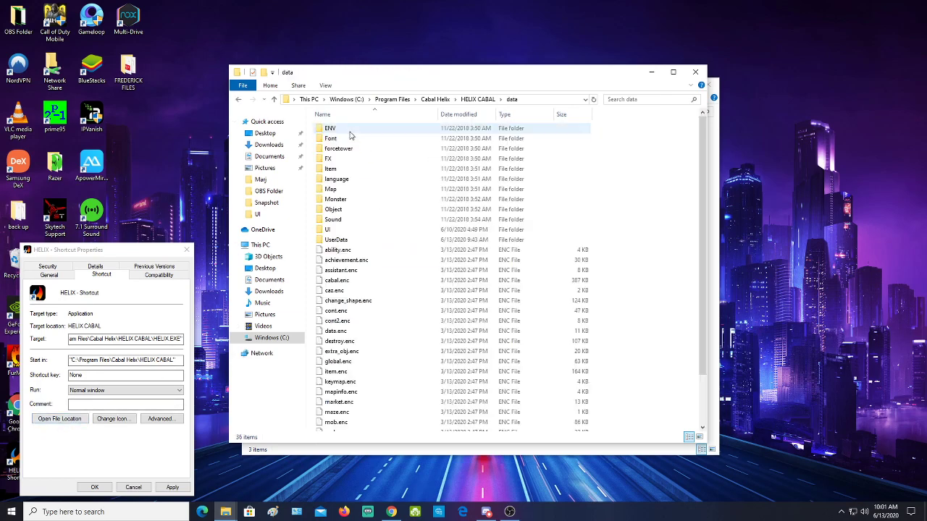
pyautogui.doubleClick(344, 209)
pyautogui.doubleClick(345, 150)
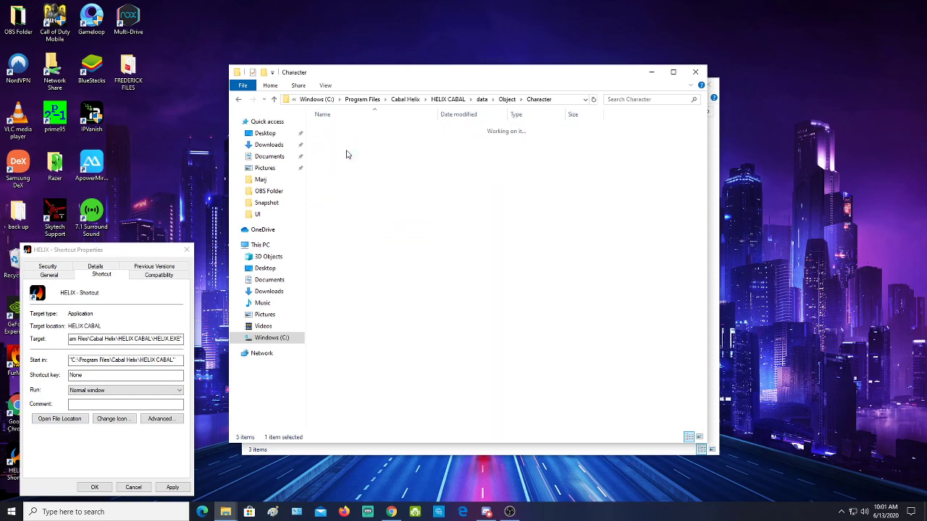
# - Paste the copied man5.ech and woman5.ech into the client's Character folder, replacing the existing files with administrator permission
pyautogui.rightClick(433, 295)
pyautogui.click(455, 361)
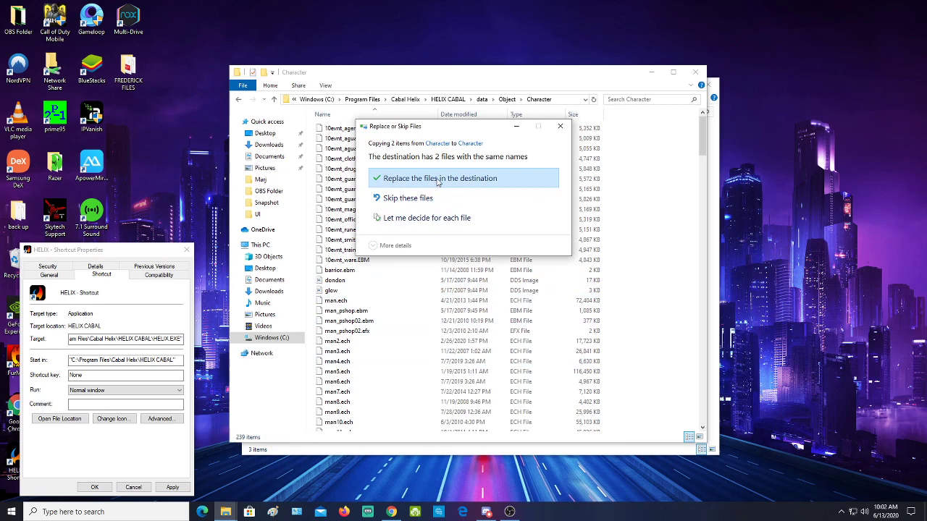
pyautogui.click(438, 180)
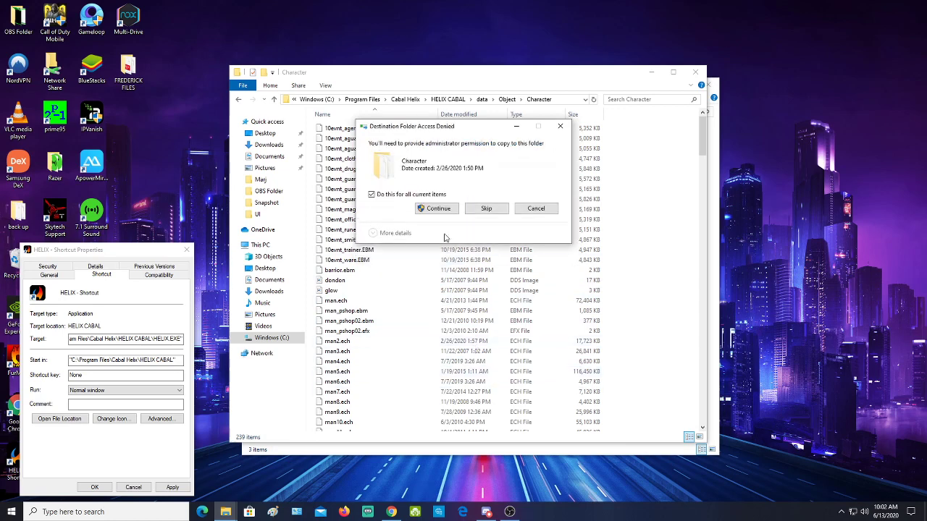
pyautogui.click(440, 210)
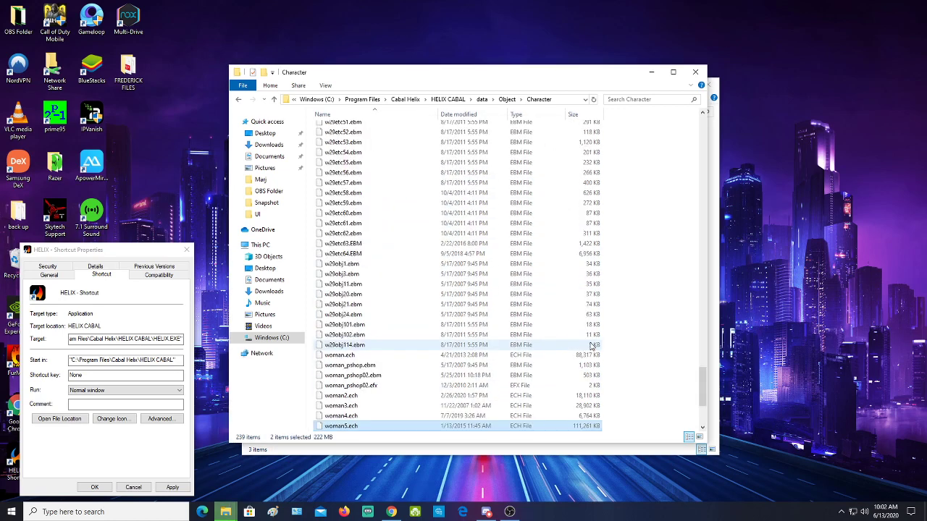
# - Clear the folder windows and shortcut properties from the desktop and start the game through the HELIX launcher
pyautogui.click(651, 71)
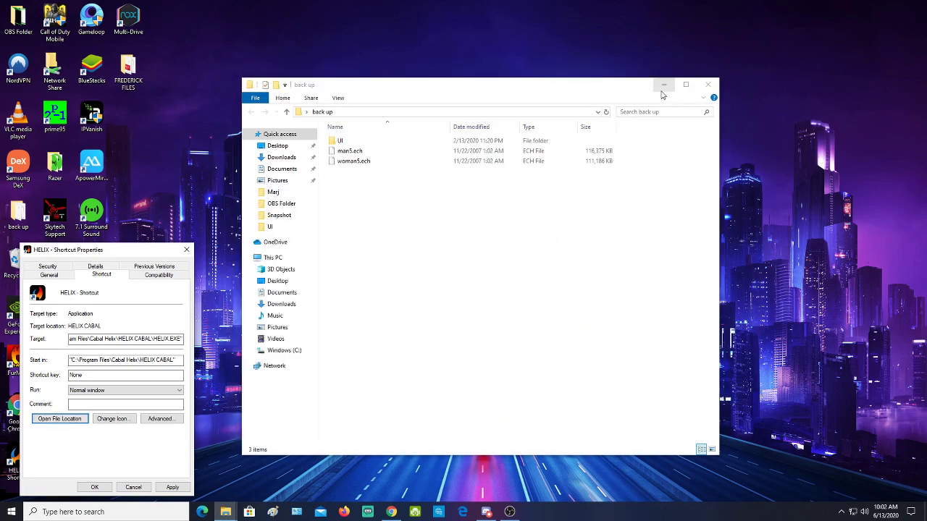
pyautogui.click(657, 85)
pyautogui.click(185, 251)
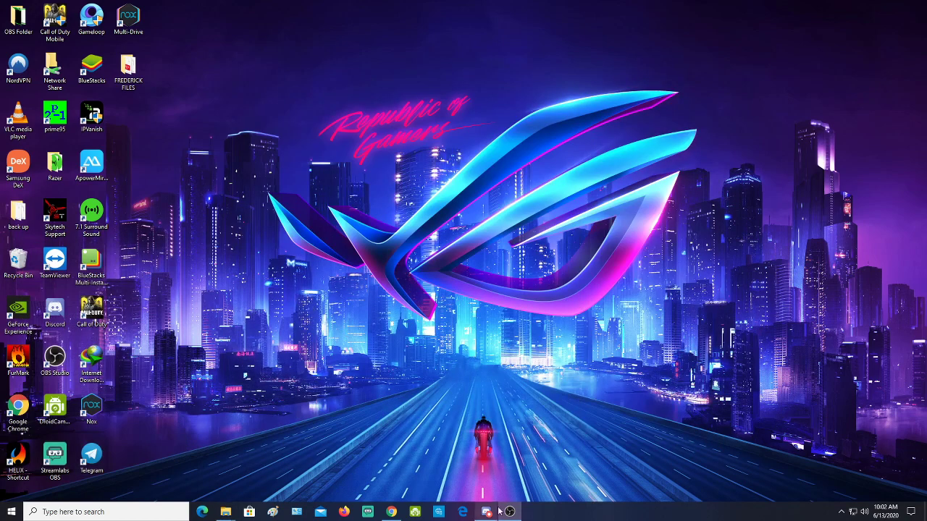
pyautogui.doubleClick(22, 463)
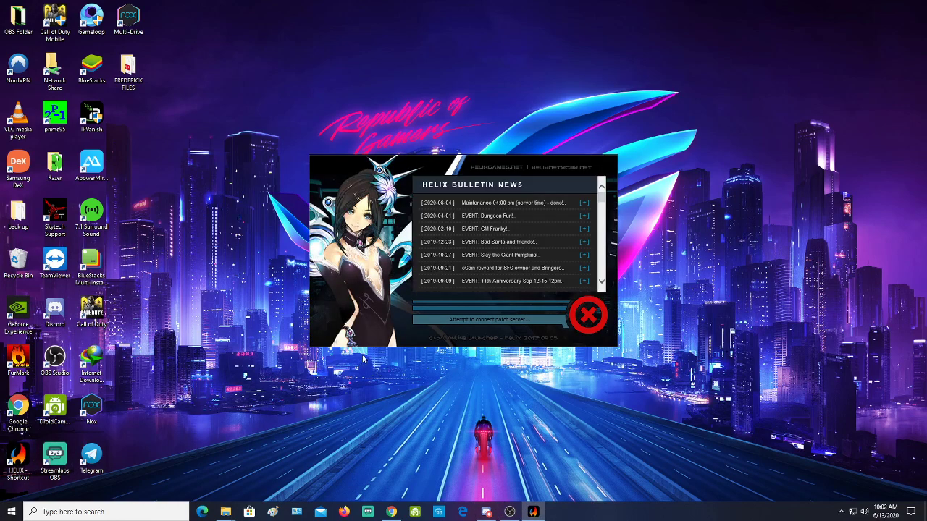
pyautogui.click(590, 319)
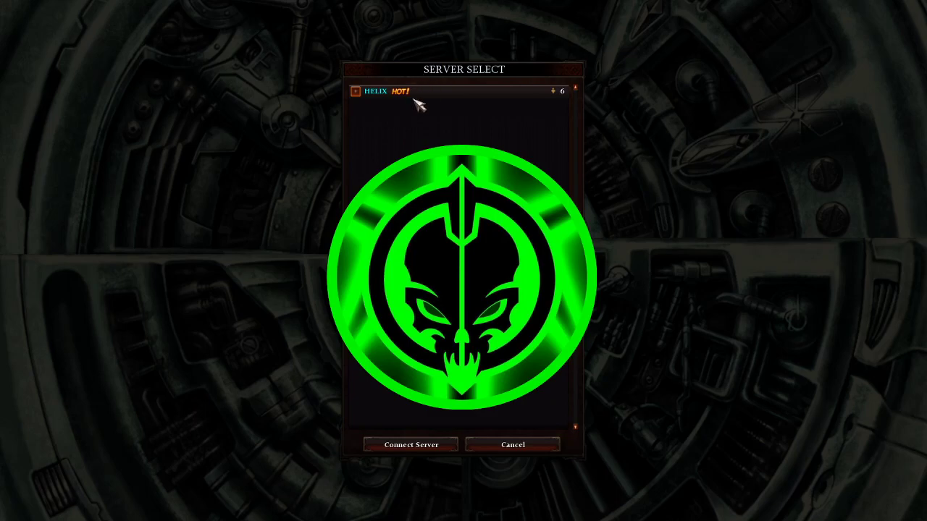
# - Connect to a channel of the HELIX server and enter the game with the preselected level 190 character
pyautogui.click(415, 96)
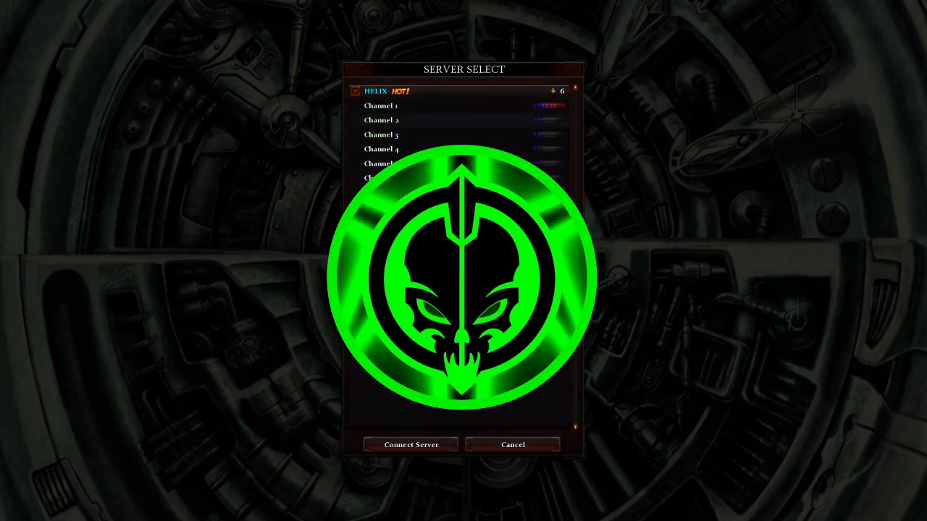
pyautogui.press('Return')
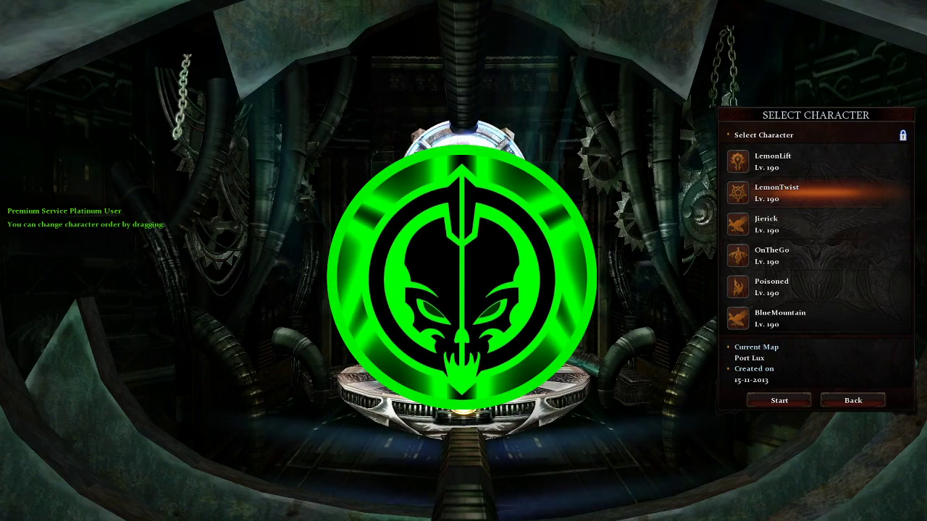
pyautogui.press('Return')
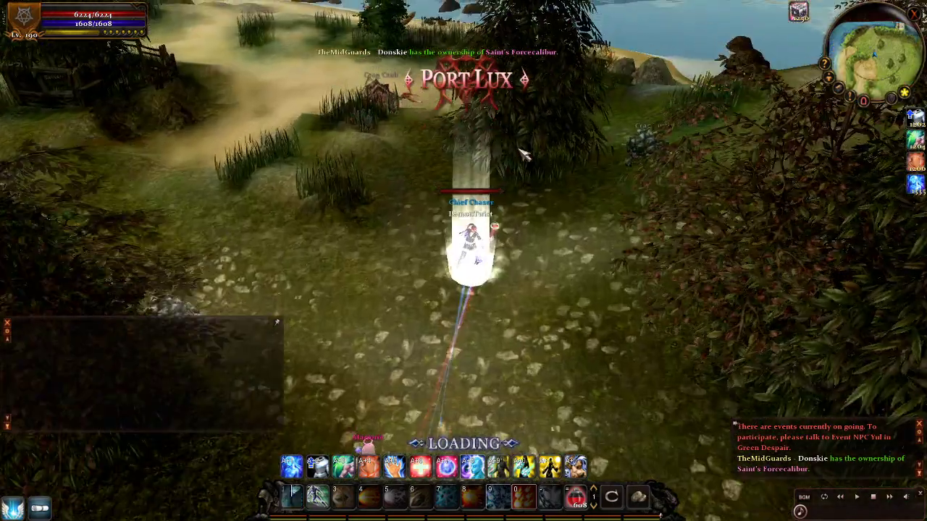
# - Look through all four inventory pages for a costume item and close the inventory
pyautogui.press('i')
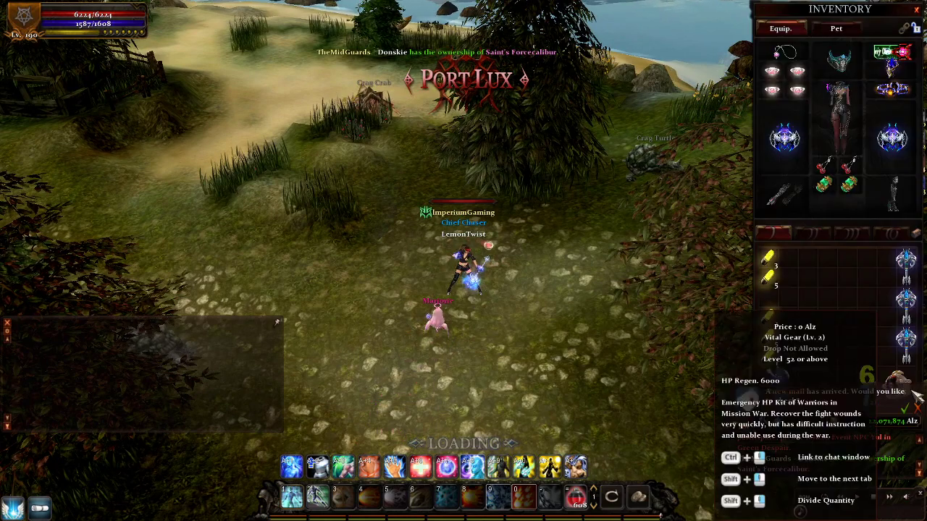
pyautogui.click(812, 231)
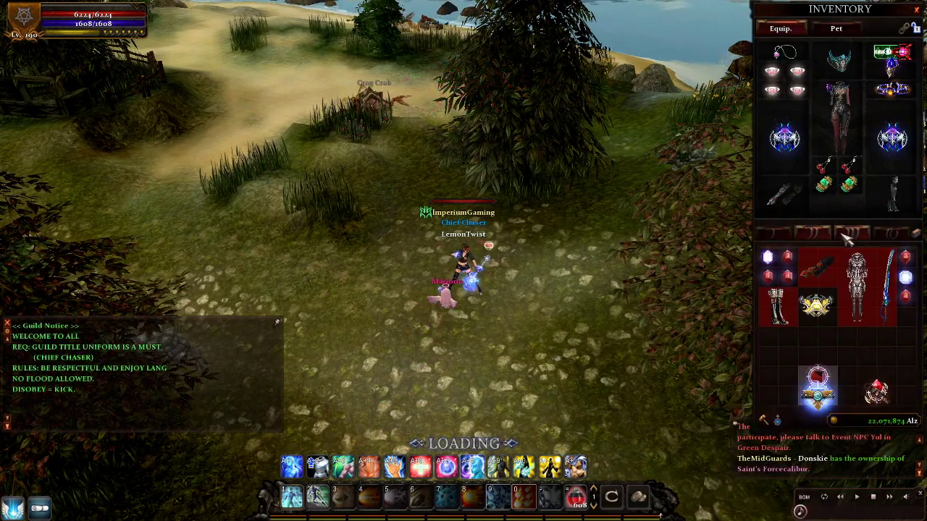
pyautogui.click(852, 232)
pyautogui.click(889, 233)
pyautogui.click(780, 234)
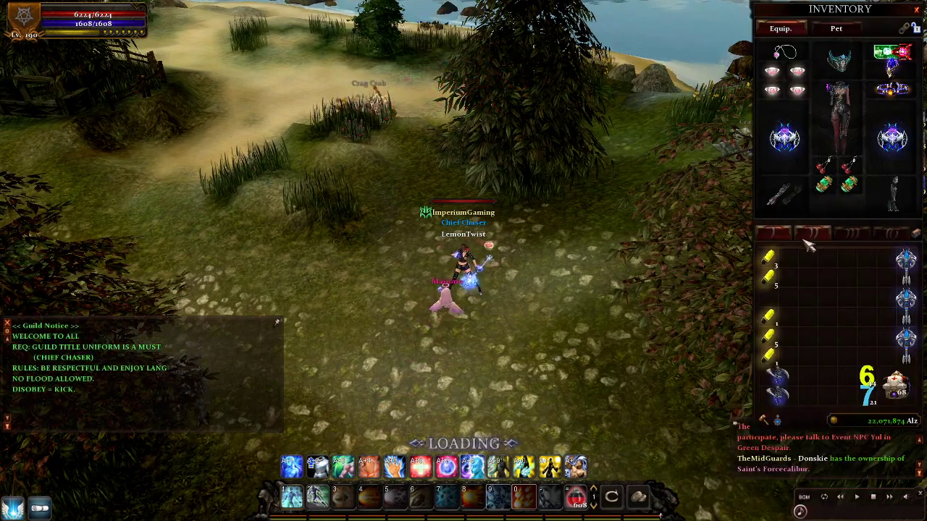
pyautogui.click(809, 235)
pyautogui.click(849, 237)
pyautogui.press('i')
# - Move the character across the bridge into the Port Lux town and up to the Warehouse Keeper
pyautogui.moveTo(410, 224); pyautogui.dragTo(681, 172)
pyautogui.press('1')
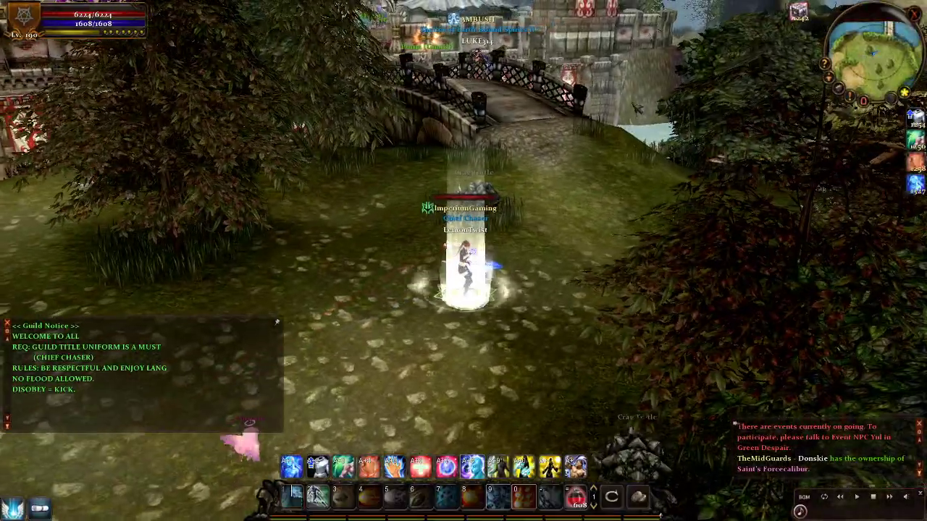
pyautogui.press('2')
pyautogui.moveTo(626, 139); pyautogui.dragTo(365, 70)
pyautogui.press('1')
pyautogui.press('1')
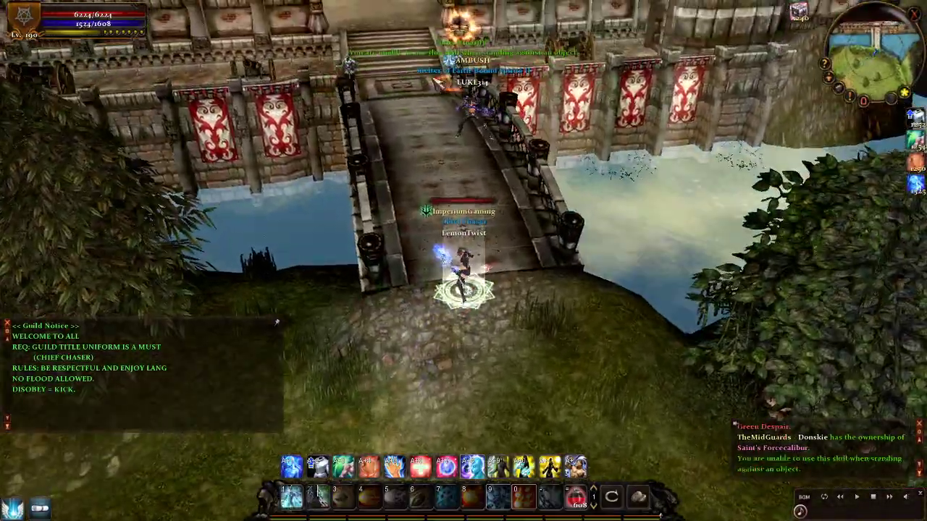
pyautogui.press('2')
pyautogui.press('1')
pyautogui.press('2')
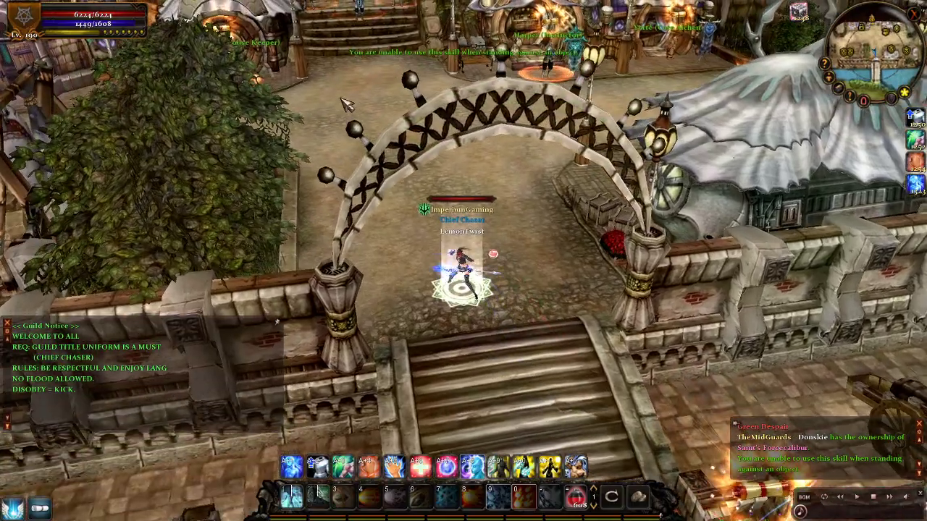
pyautogui.press('1')
pyautogui.press('2')
pyautogui.press('1')
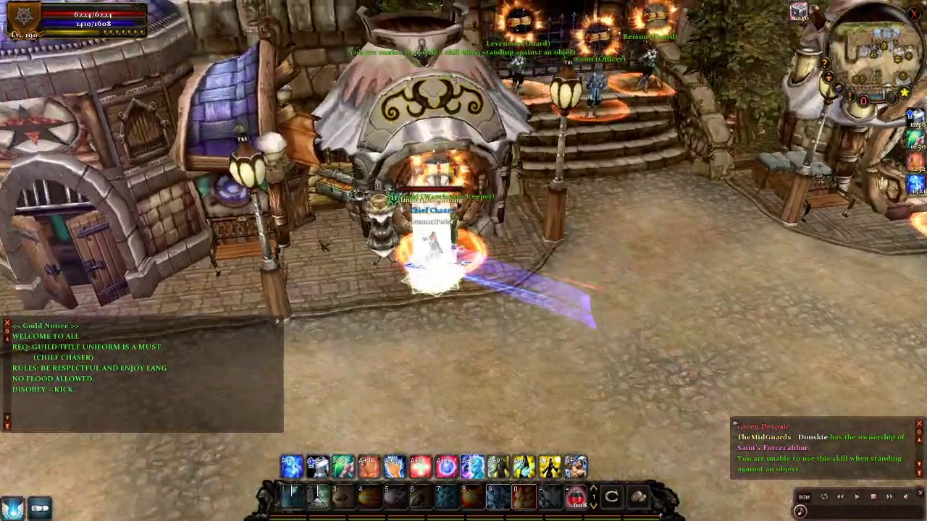
# - Open the Warehouse Keeper's storage, check the [Costume] Capella Uniform (WA), and move the character away from the keeper
pyautogui.click(485, 244)
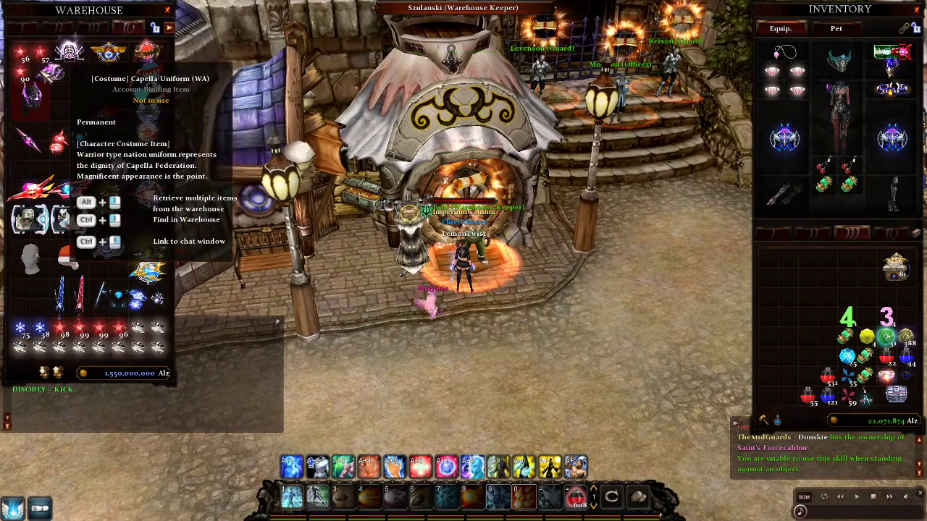
pyautogui.click(471, 369)
pyautogui.press('Escape')
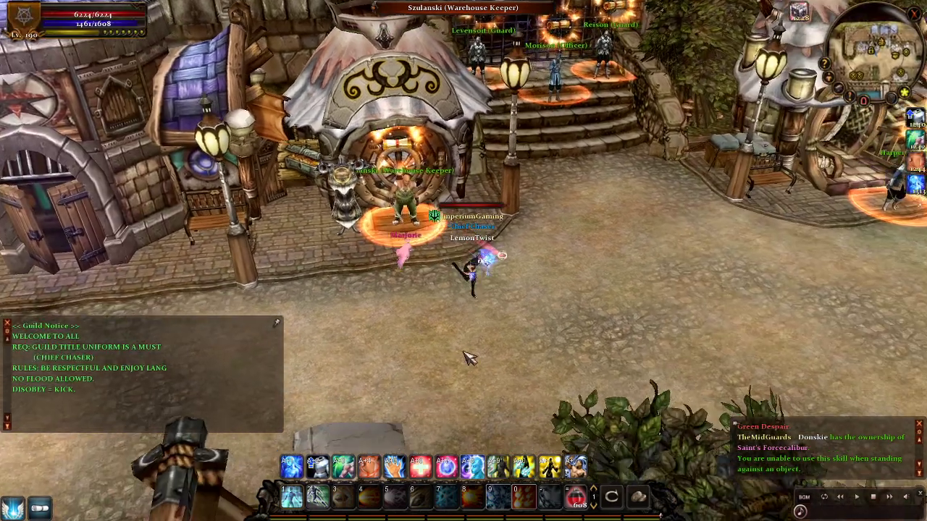
# - Open the inventory and examine the costume on the character up close and from different angles
pyautogui.press('i')
pyautogui.scroll(3, 487, 245)
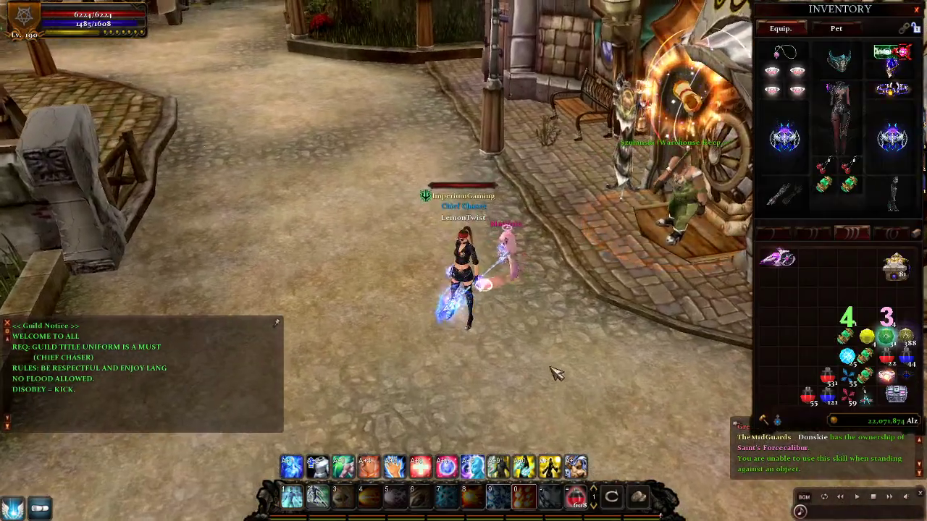
pyautogui.scroll(5, 556, 369)
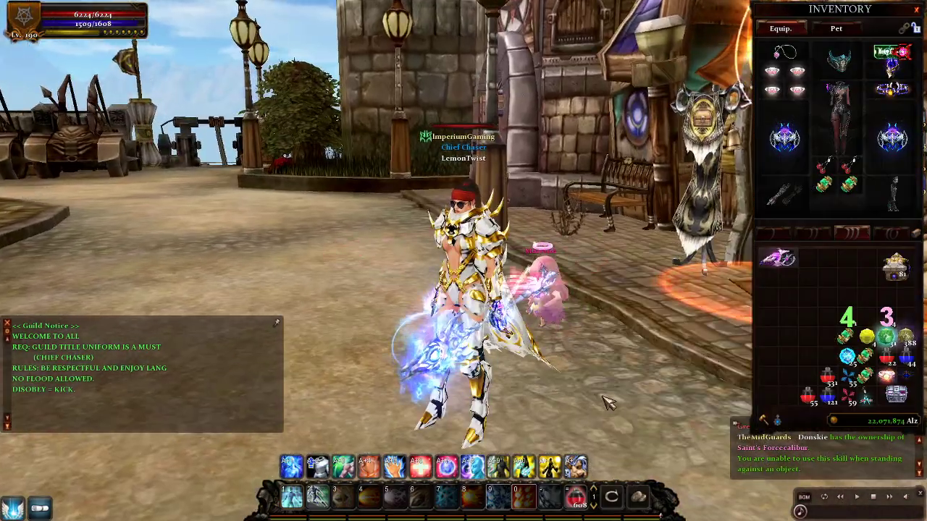
pyautogui.scroll(-1, 565, 385)
pyautogui.moveTo(533, 387); pyautogui.dragTo(642, 389)
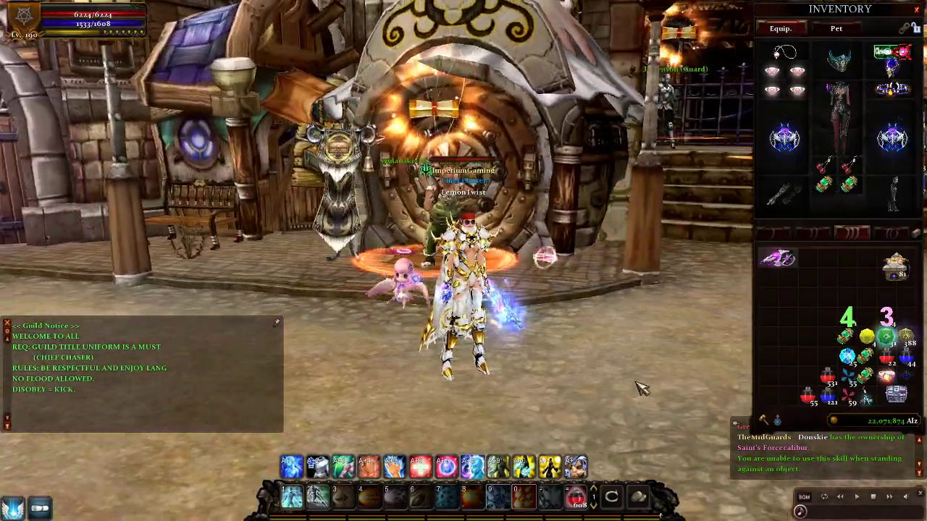